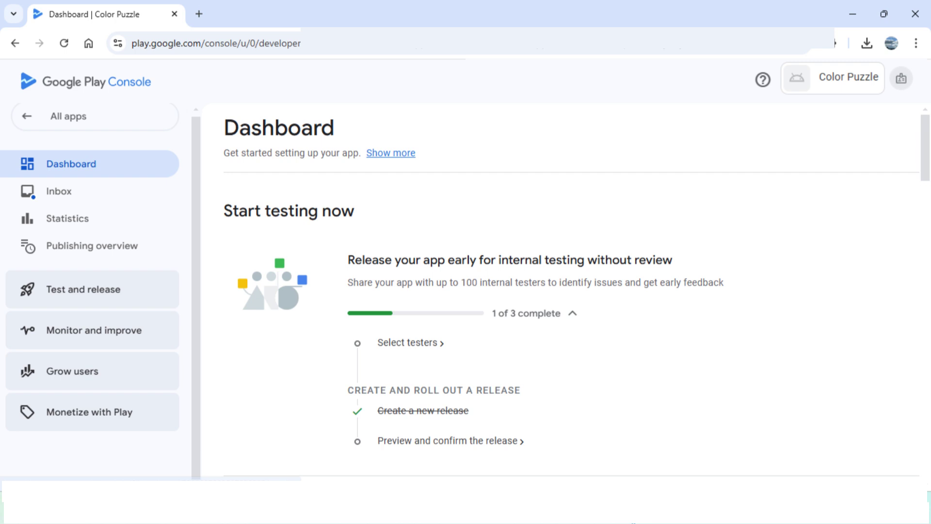
# - Go to Color Puzzle's App content page under Policy and programs and view the actioned declarations
pyautogui.click(79, 337)
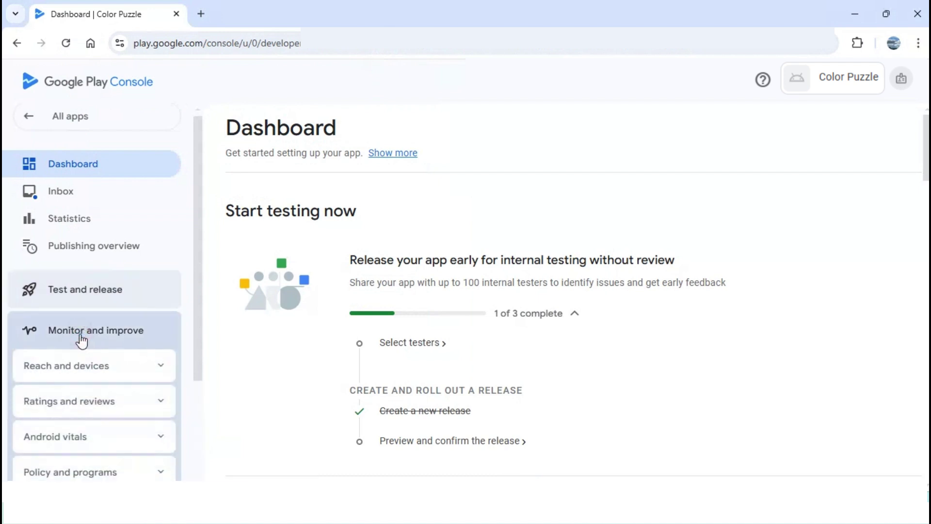
pyautogui.click(77, 400)
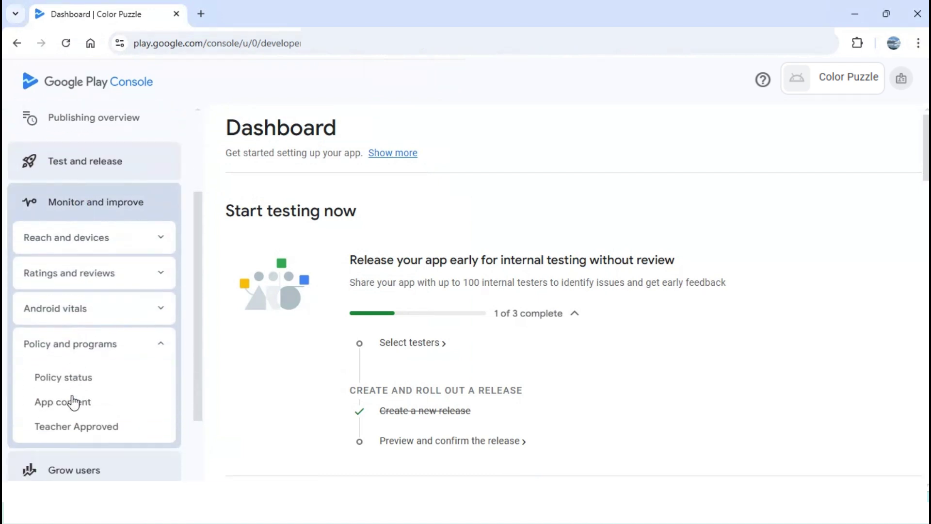
pyautogui.click(67, 395)
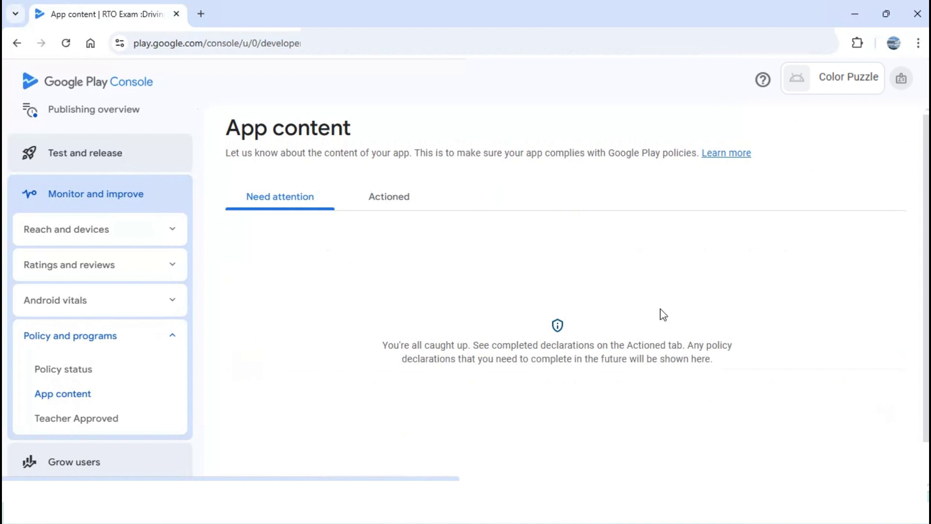
pyautogui.click(377, 199)
pyautogui.scroll(-3, 557, 281)
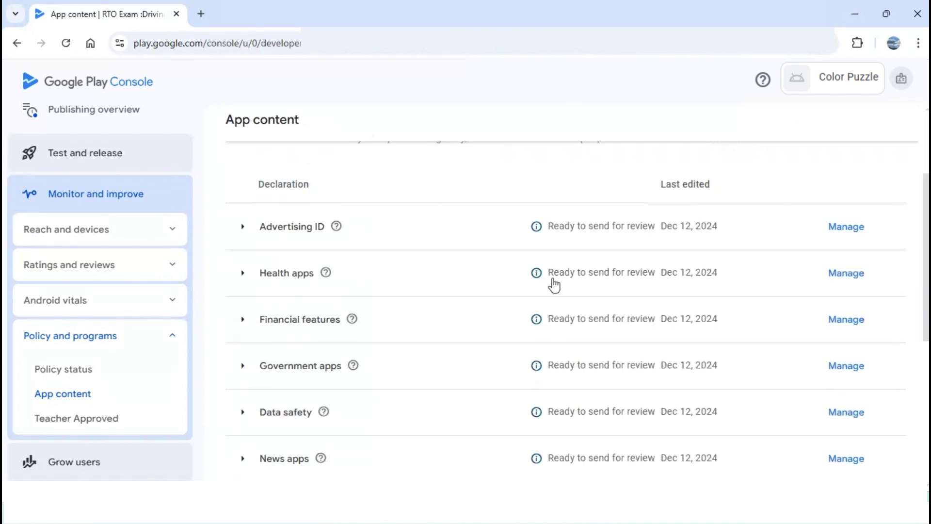
pyautogui.scroll(-1, 291, 354)
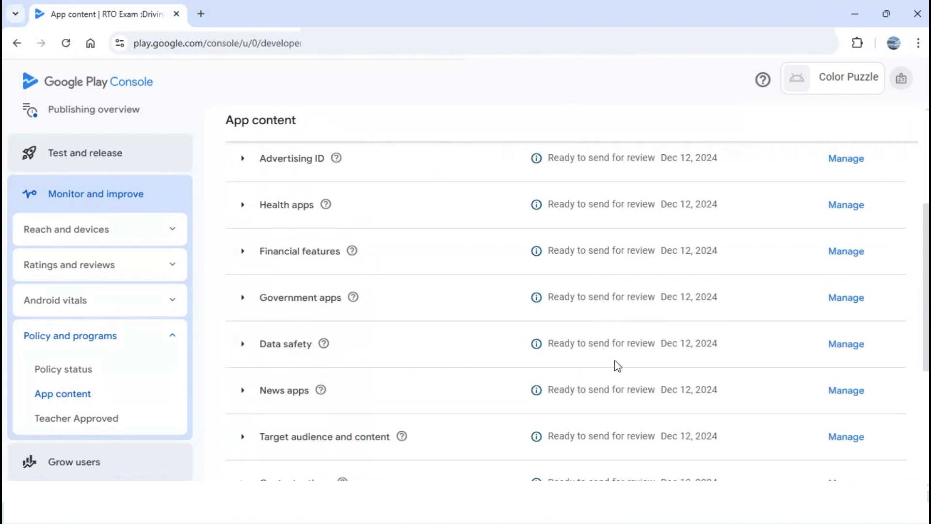
# - Open the Data safety form and declare that user data is collected and encrypted in transit
pyautogui.click(846, 345)
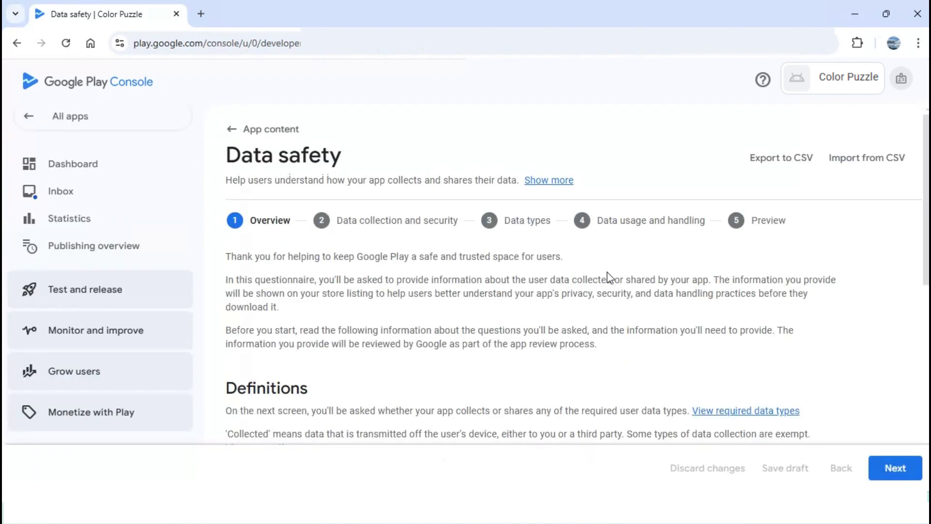
pyautogui.scroll(-10, 607, 277)
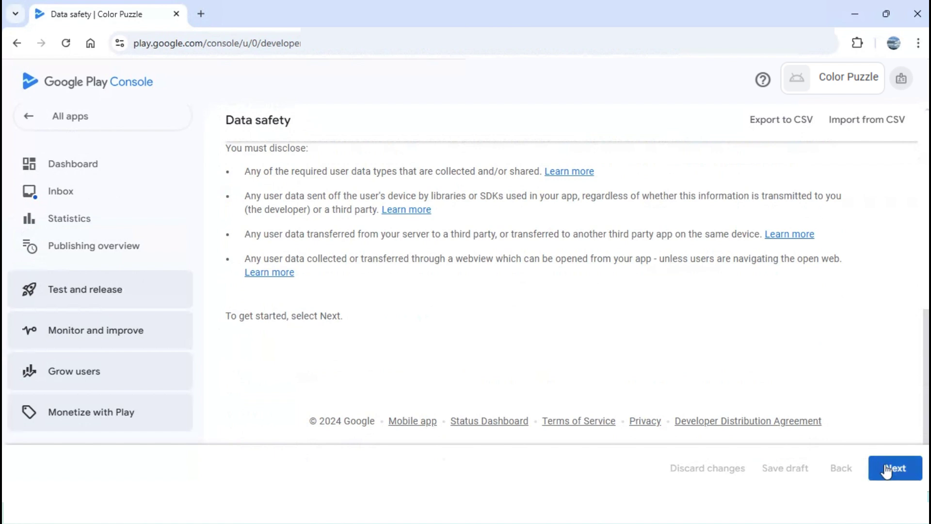
pyautogui.click(894, 466)
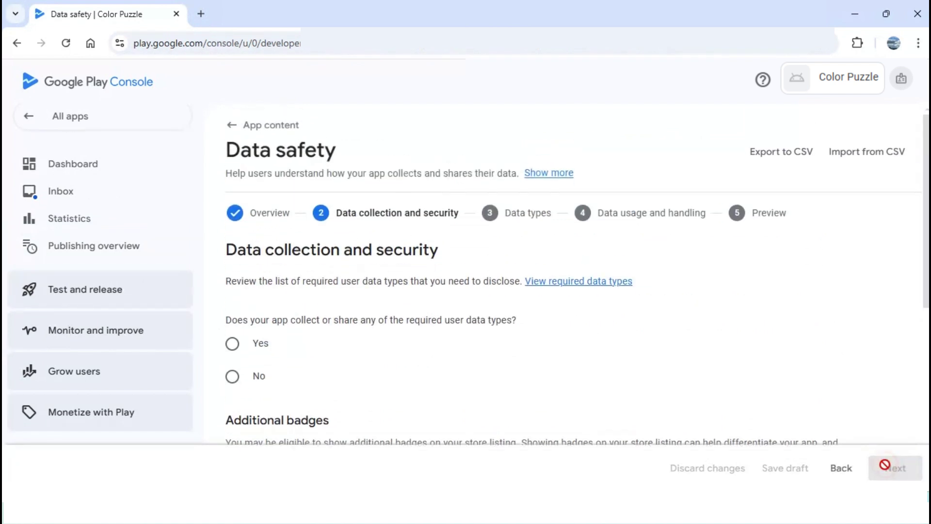
pyautogui.click(232, 350)
pyautogui.scroll(-3, 437, 306)
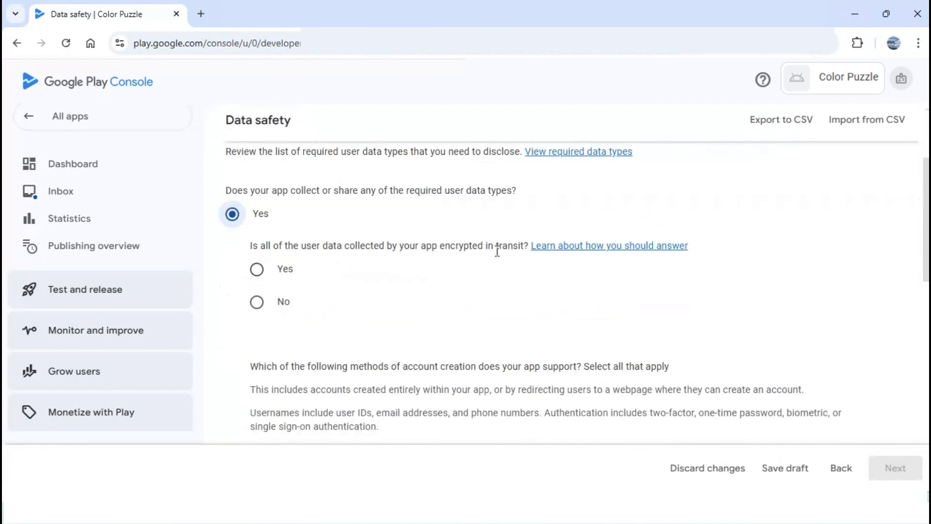
pyautogui.click(256, 273)
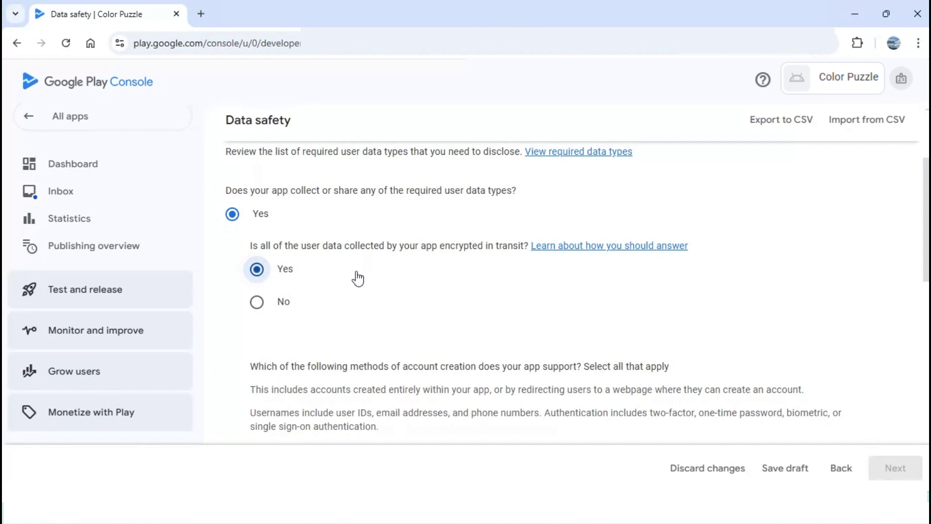
# - Declare no account creation, no outside-account login, and auto-deletion within 90 days, then continue
pyautogui.scroll(-3, 357, 274)
pyautogui.scroll(-3, 357, 273)
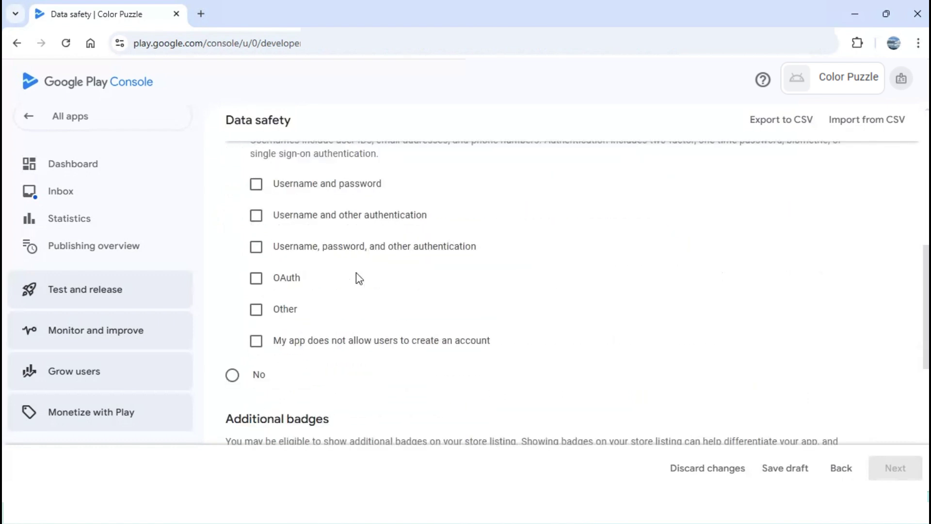
pyautogui.scroll(3, 562, 209)
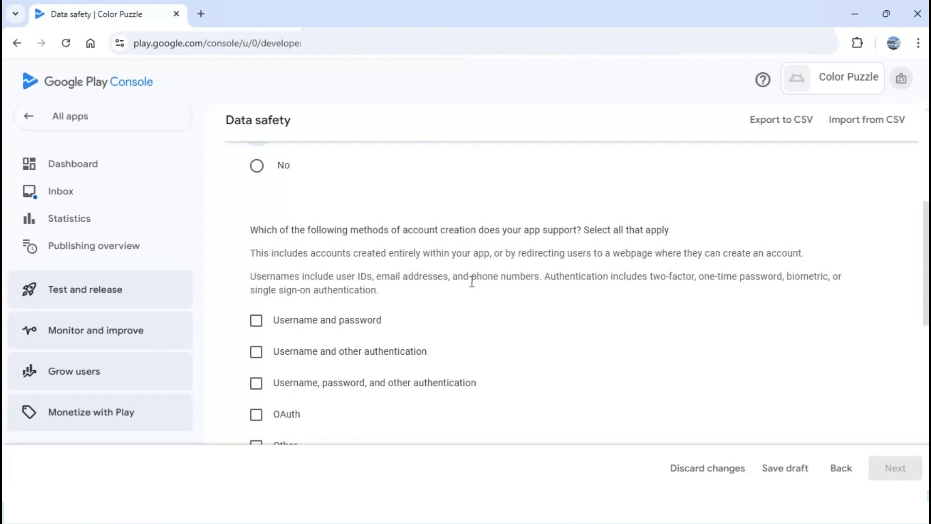
pyautogui.scroll(-3, 472, 283)
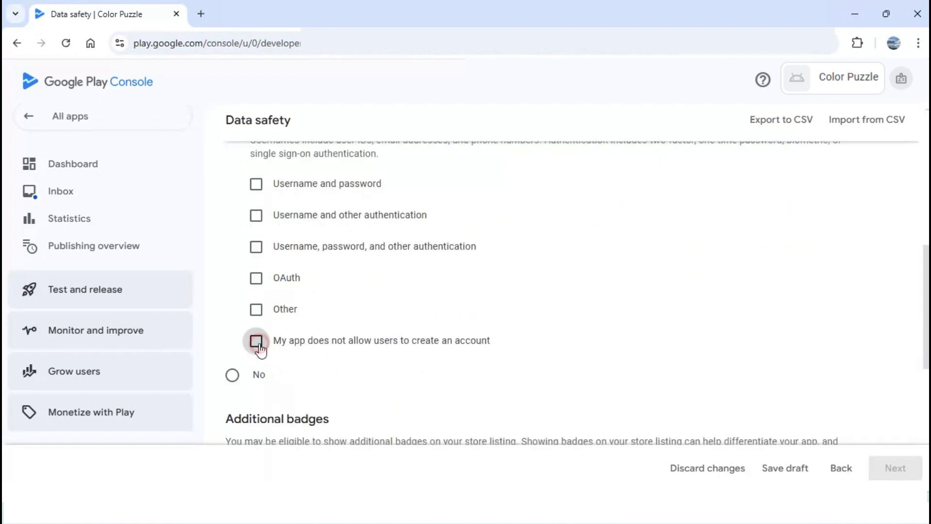
pyautogui.click(257, 342)
pyautogui.scroll(-1, 350, 249)
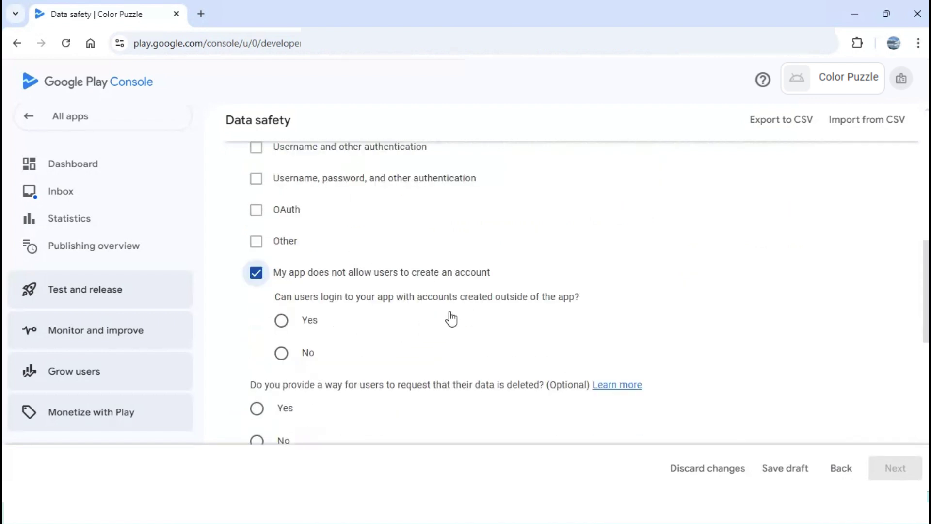
pyautogui.click(280, 354)
pyautogui.scroll(-2, 499, 316)
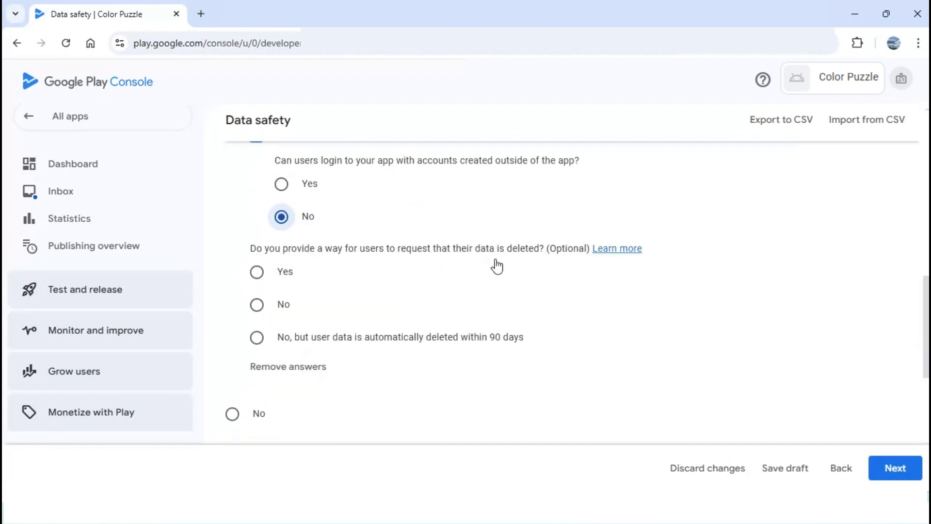
pyautogui.click(256, 337)
pyautogui.scroll(-1, 421, 298)
pyautogui.scroll(-4, 451, 294)
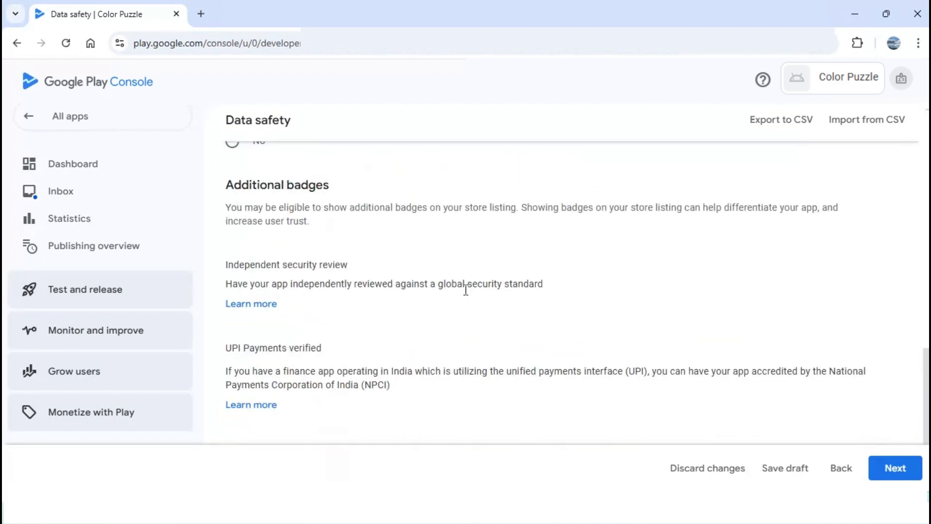
pyautogui.click(888, 467)
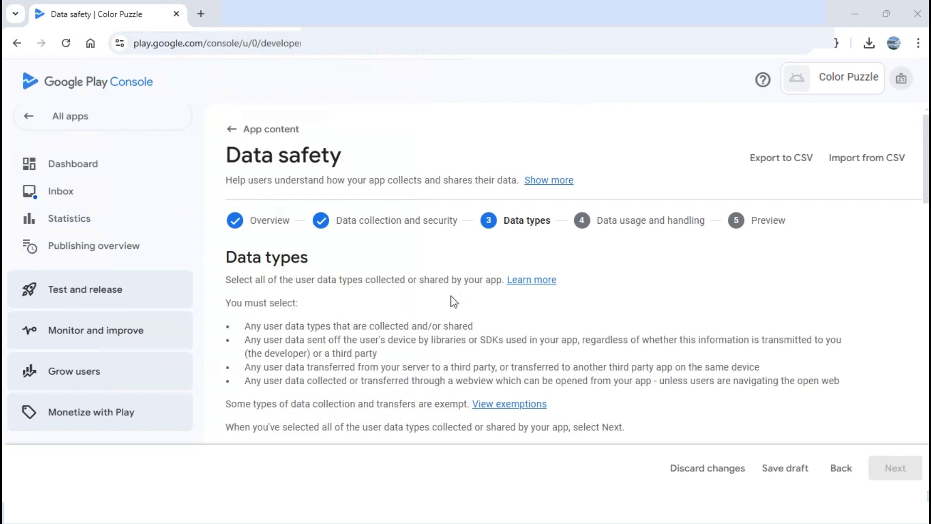
# - Tick Approximate location under the Location data types, giving 1/2 selected
pyautogui.scroll(-2, 454, 301)
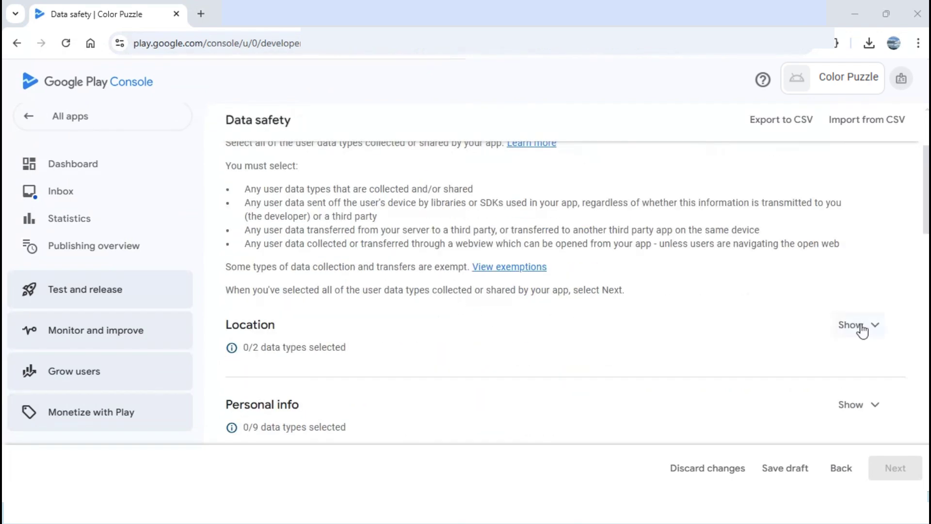
pyautogui.click(858, 325)
pyautogui.scroll(-2, 485, 312)
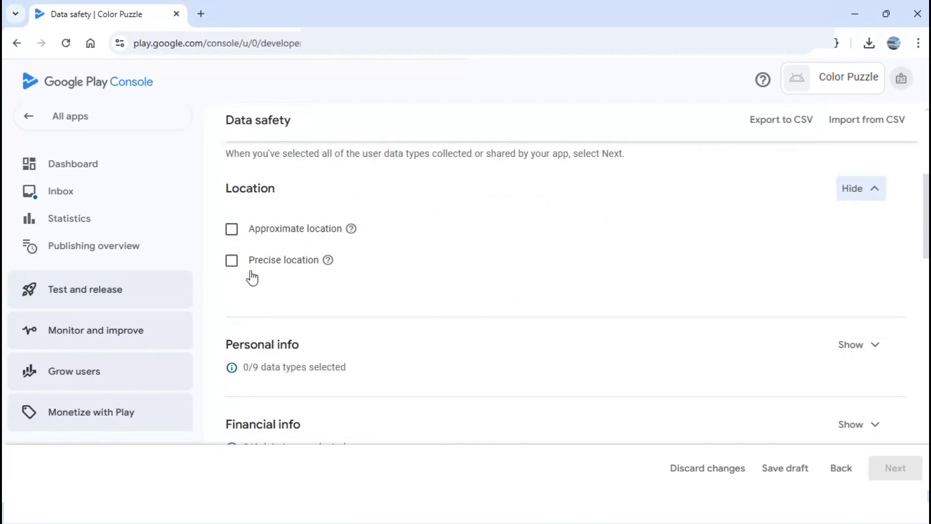
pyautogui.click(233, 230)
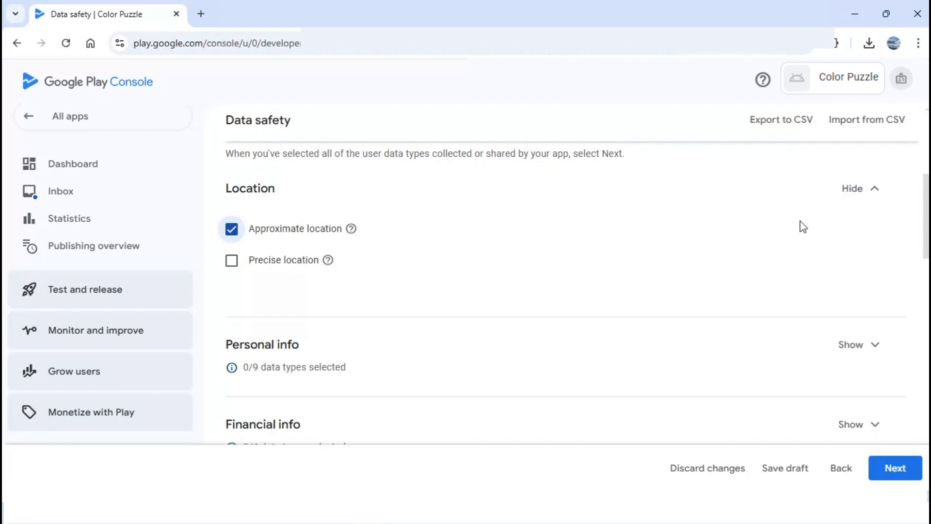
pyautogui.scroll(-1, 852, 211)
# - Review the Personal info, Financial info and Health and fitness categories, leaving them unselected
pyautogui.click(850, 277)
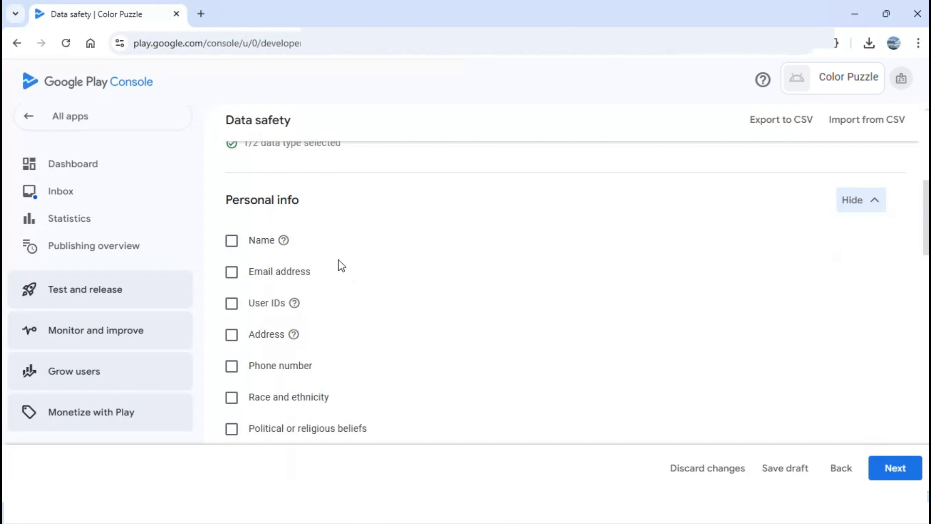
pyautogui.scroll(-1, 364, 299)
pyautogui.scroll(-1, 365, 305)
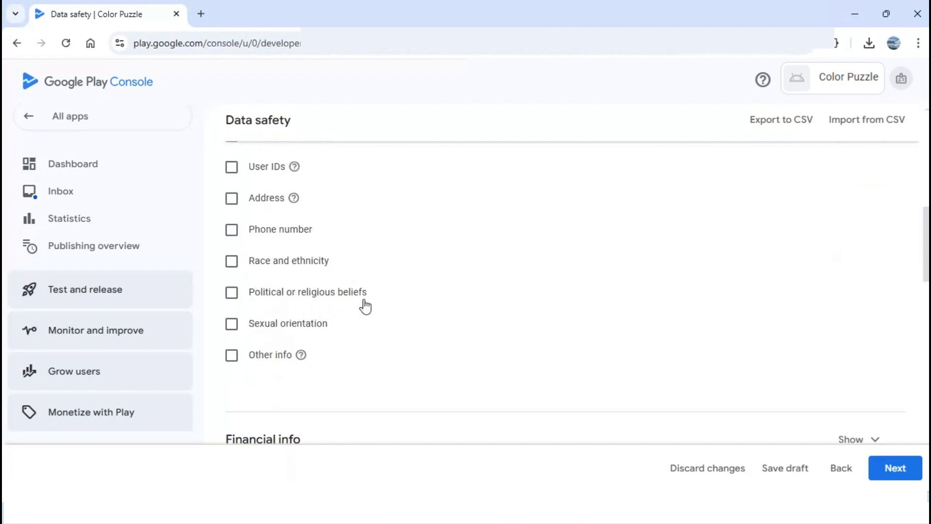
pyautogui.scroll(2, 366, 301)
pyautogui.click(867, 207)
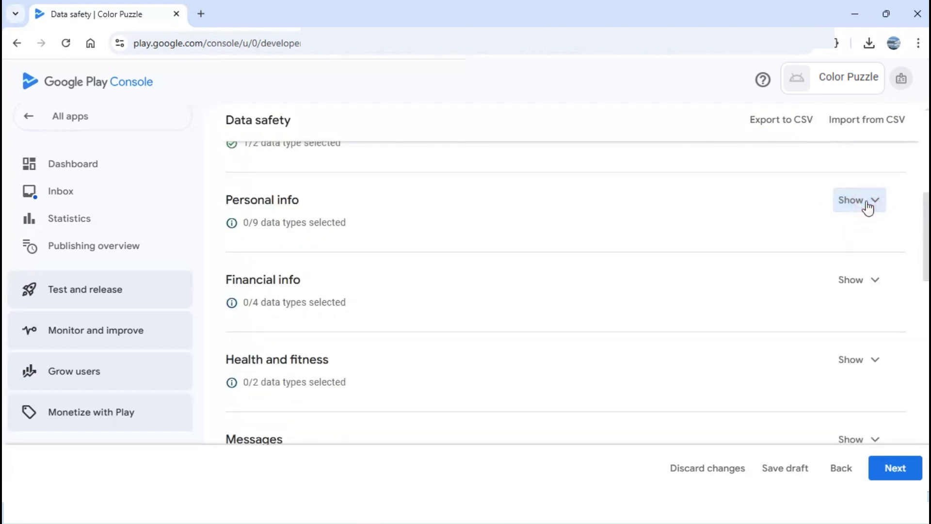
pyautogui.click(863, 278)
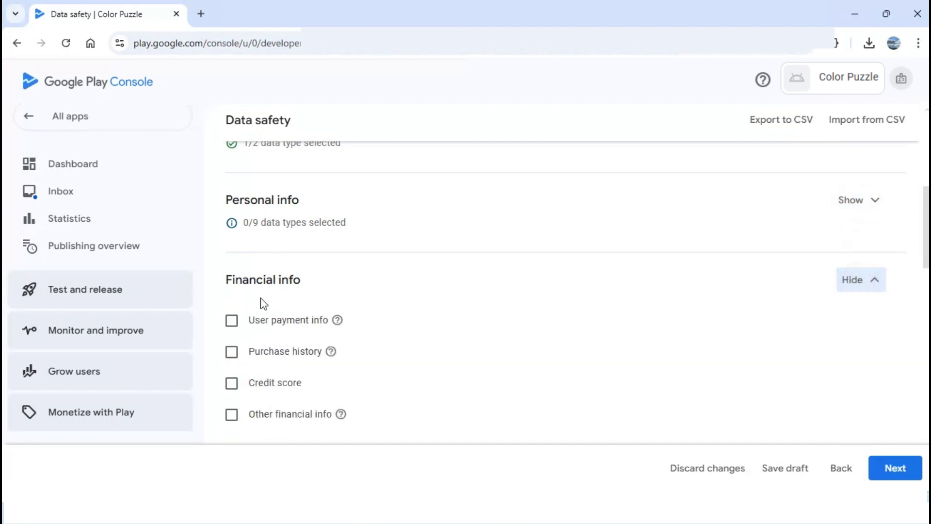
pyautogui.moveTo(262, 353)
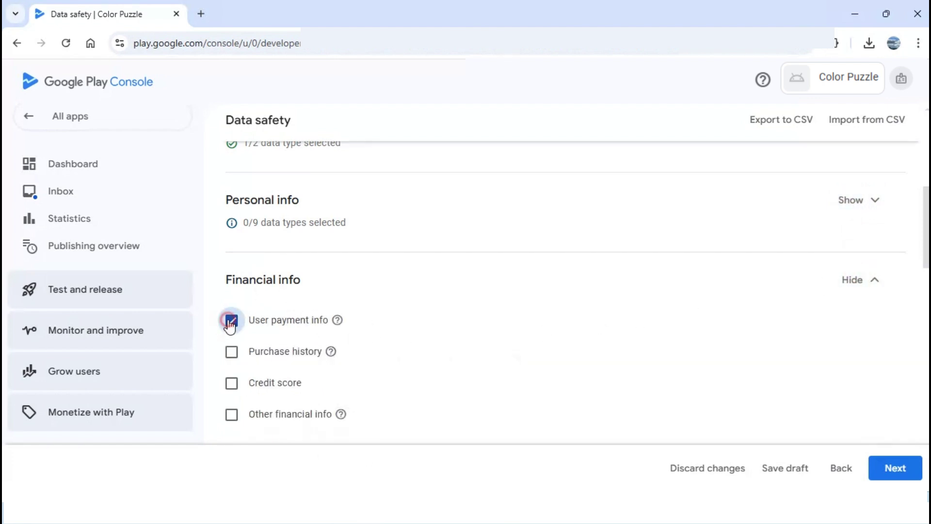
pyautogui.click(868, 280)
pyautogui.click(861, 359)
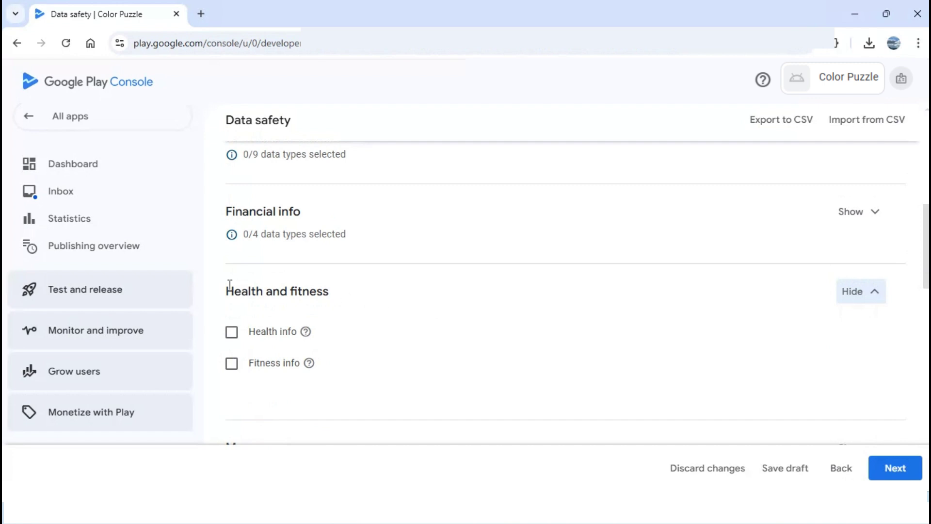
pyautogui.click(852, 292)
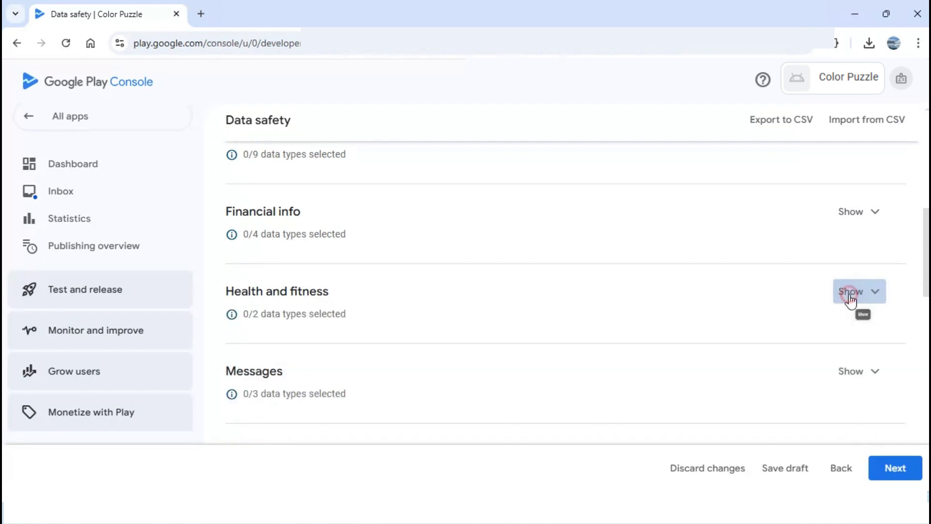
# - Review the Messages, Photos and videos, Audio files and Files and docs categories without selecting anything
pyautogui.scroll(-1, 717, 289)
pyautogui.click(856, 306)
pyautogui.scroll(-1, 706, 296)
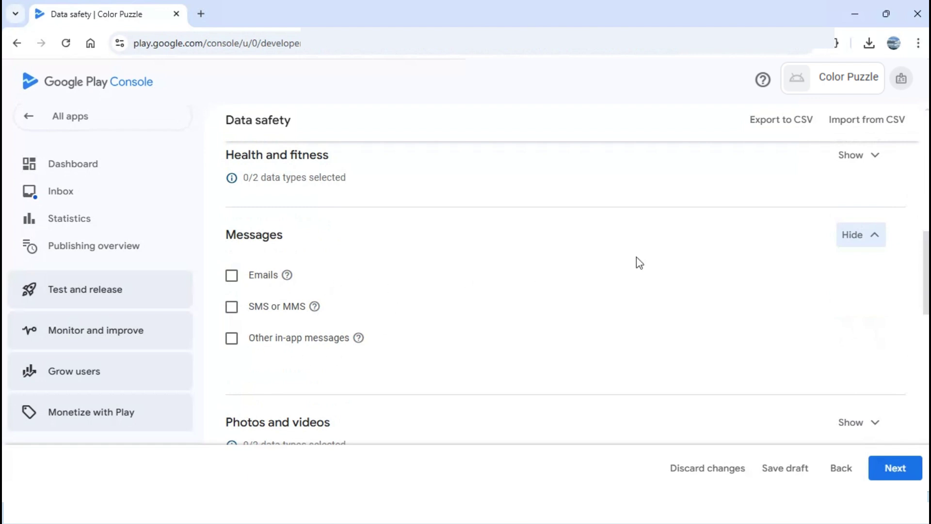
pyautogui.click(849, 241)
pyautogui.scroll(-1, 832, 248)
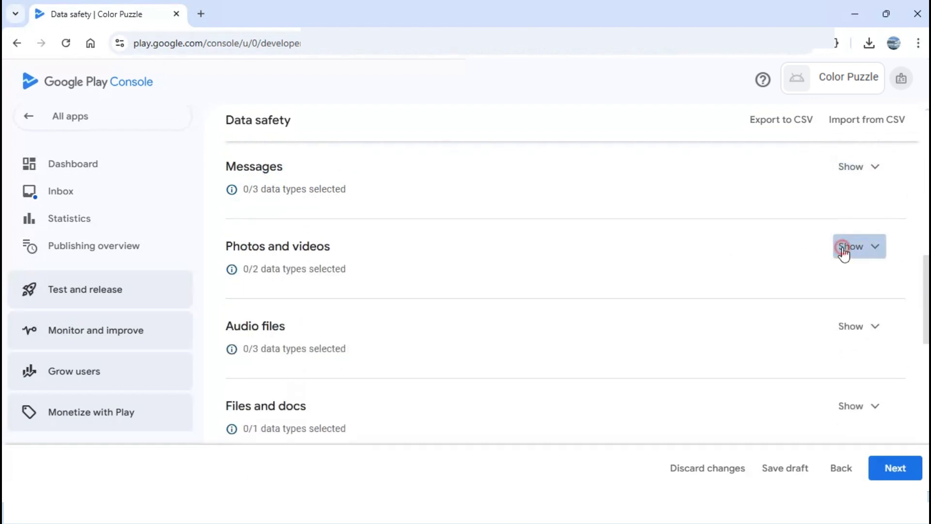
pyautogui.click(845, 248)
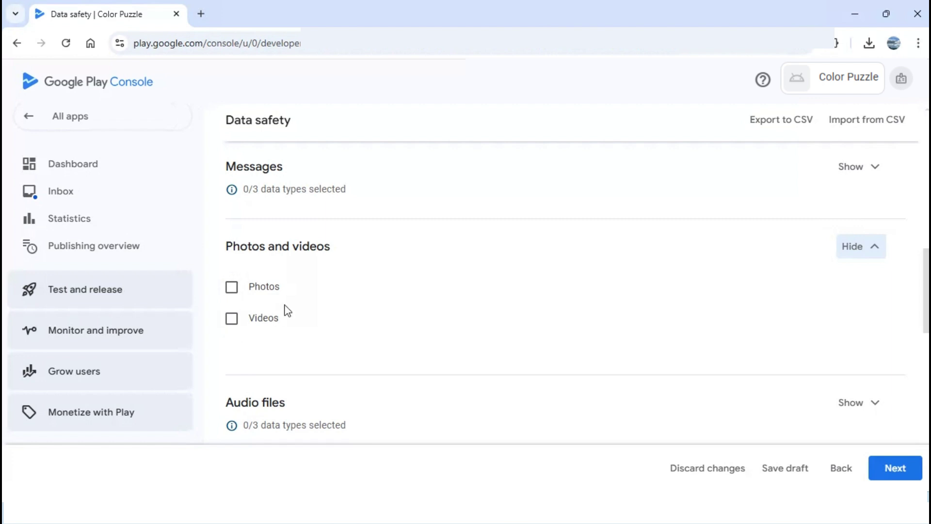
pyautogui.click(854, 248)
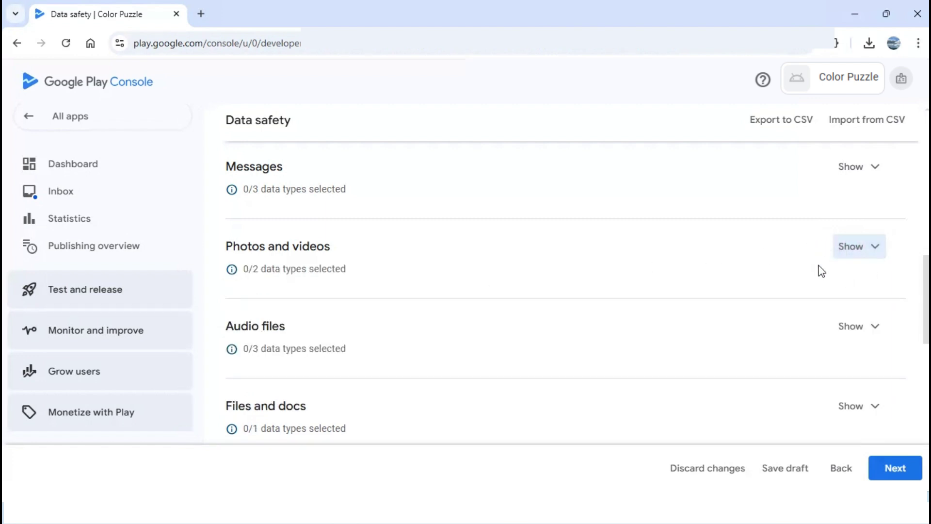
pyautogui.click(850, 326)
pyautogui.scroll(-1, 363, 388)
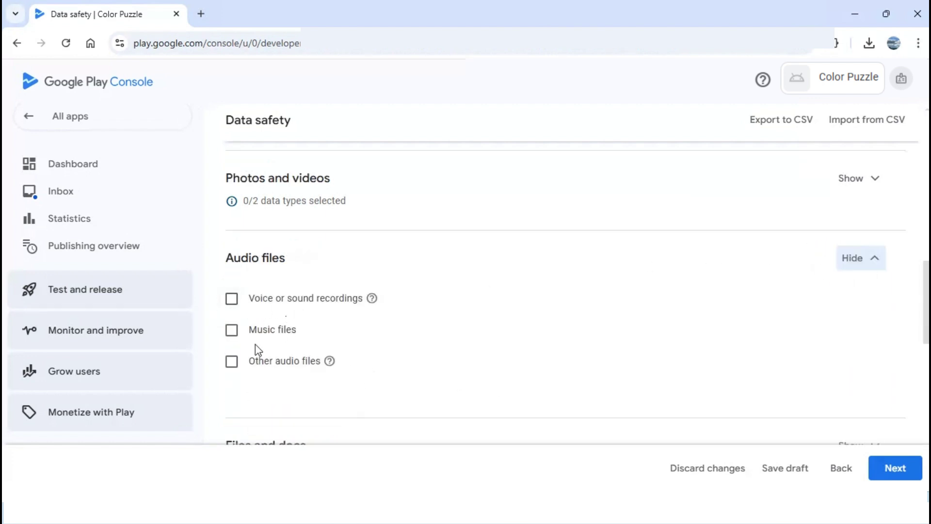
pyautogui.click(850, 266)
pyautogui.scroll(-1, 800, 274)
pyautogui.click(872, 277)
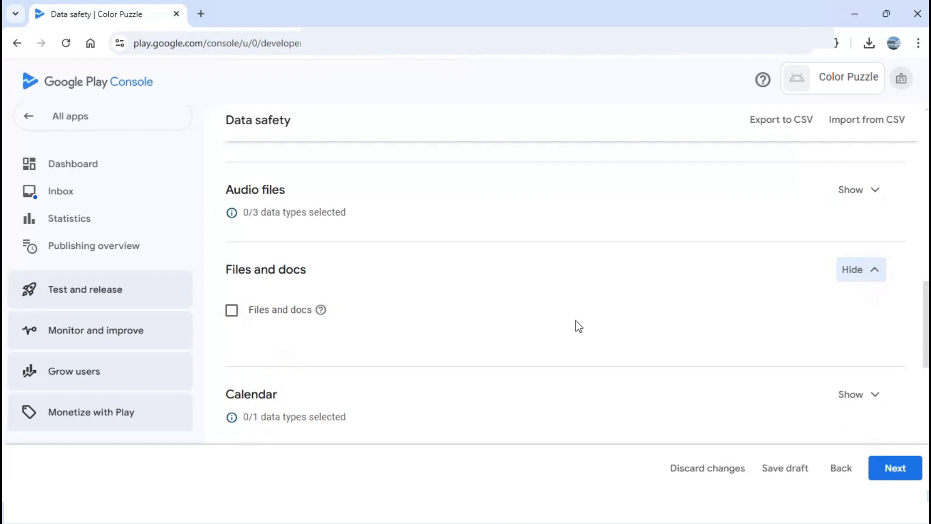
pyautogui.click(853, 271)
# - Review Calendar and Contacts, then tick App interactions under App activity
pyautogui.scroll(-1, 800, 278)
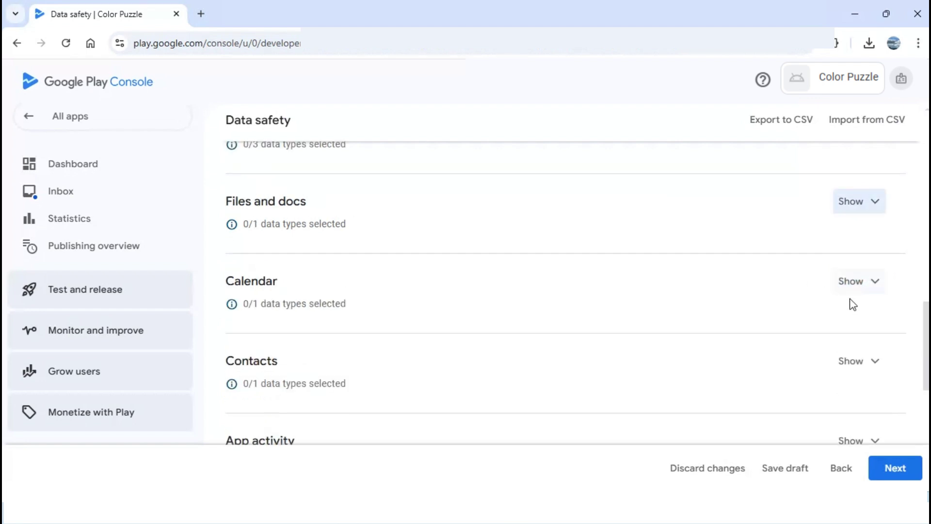
pyautogui.click(854, 287)
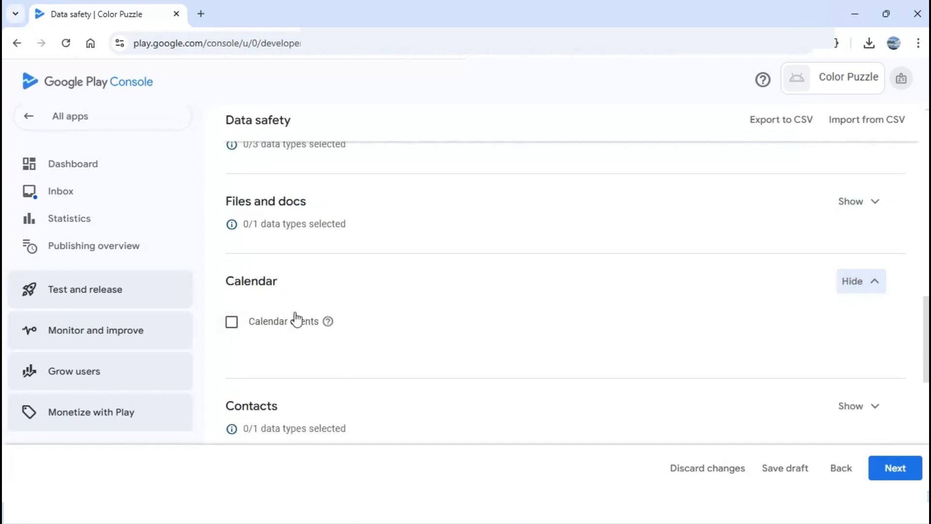
pyautogui.click(842, 286)
pyautogui.scroll(-1, 662, 280)
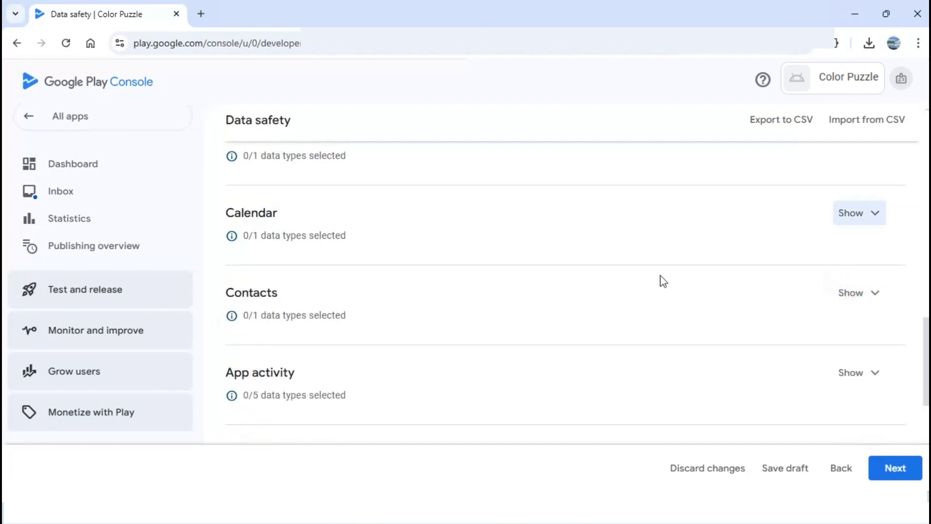
pyautogui.click(846, 299)
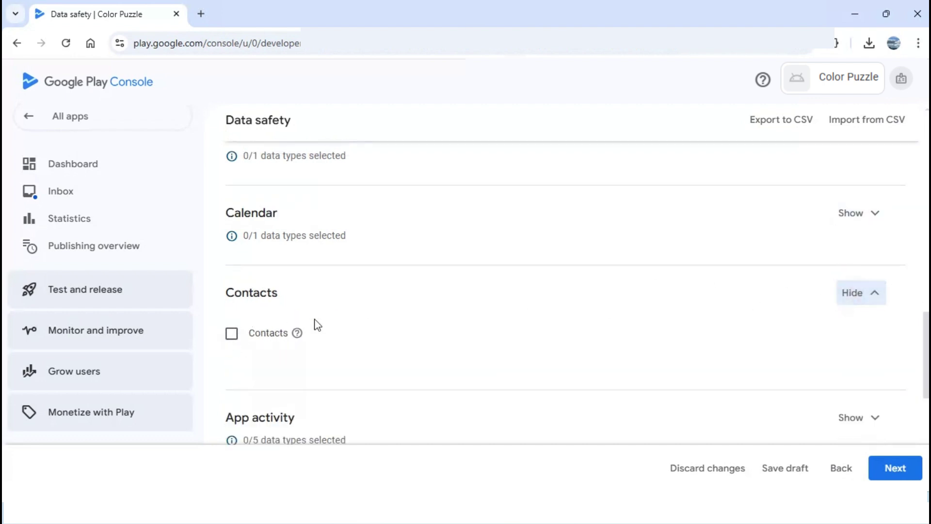
pyautogui.click(871, 293)
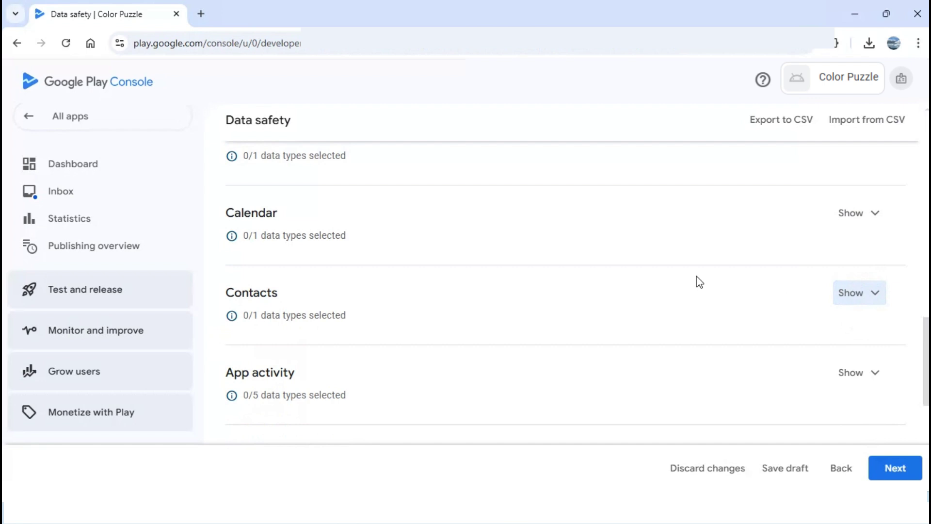
pyautogui.scroll(-1, 776, 315)
pyautogui.click(844, 304)
pyautogui.scroll(-1, 518, 268)
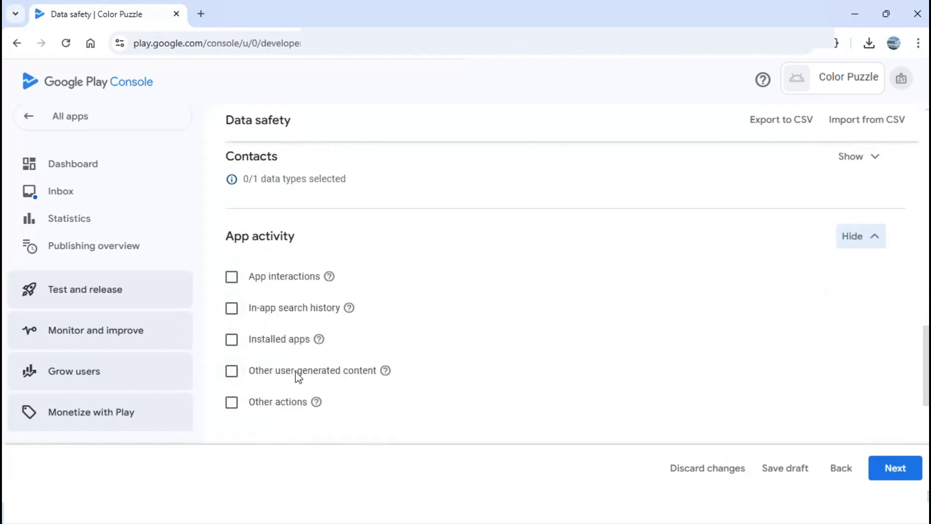
pyautogui.click(232, 278)
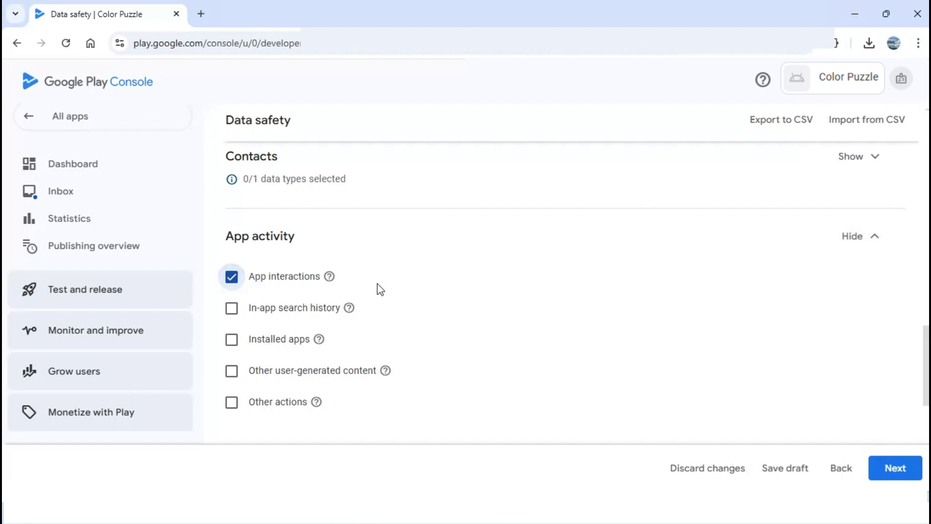
# - Review Web browsing and App info and performance, leaving Crash logs unticked
pyautogui.click(868, 241)
pyautogui.scroll(-1, 843, 248)
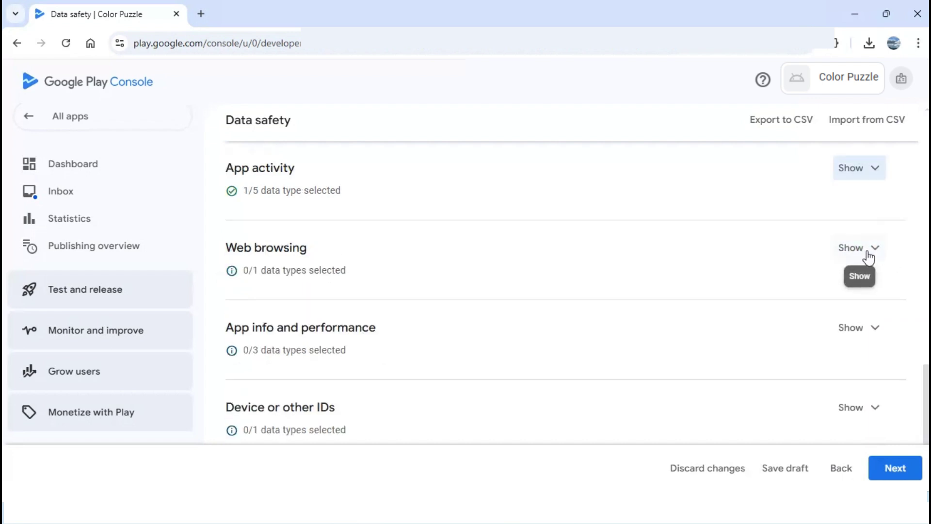
pyautogui.click(855, 254)
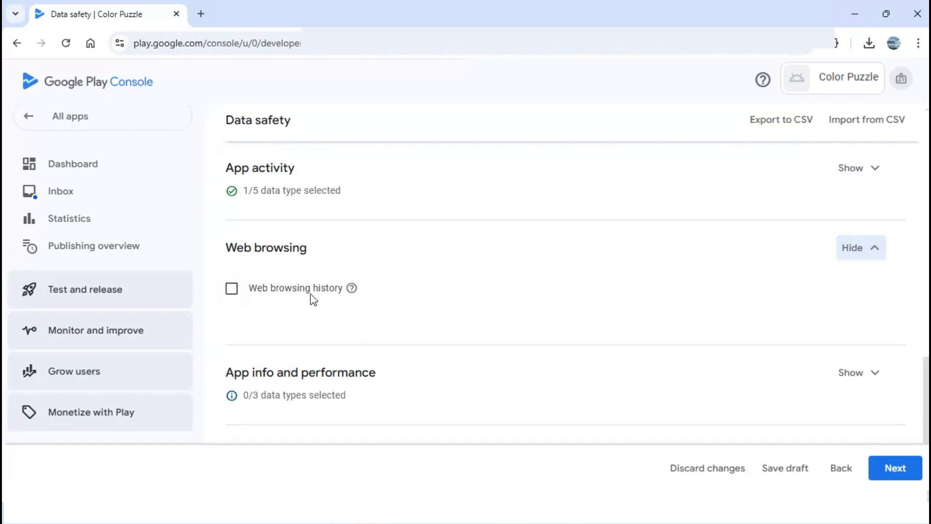
pyautogui.click(861, 252)
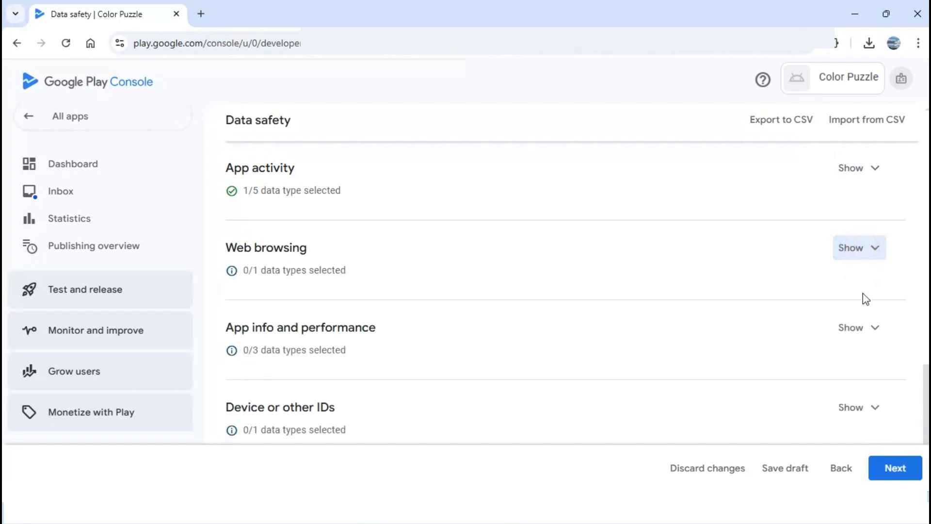
pyautogui.scroll(-1, 858, 286)
pyautogui.click(850, 268)
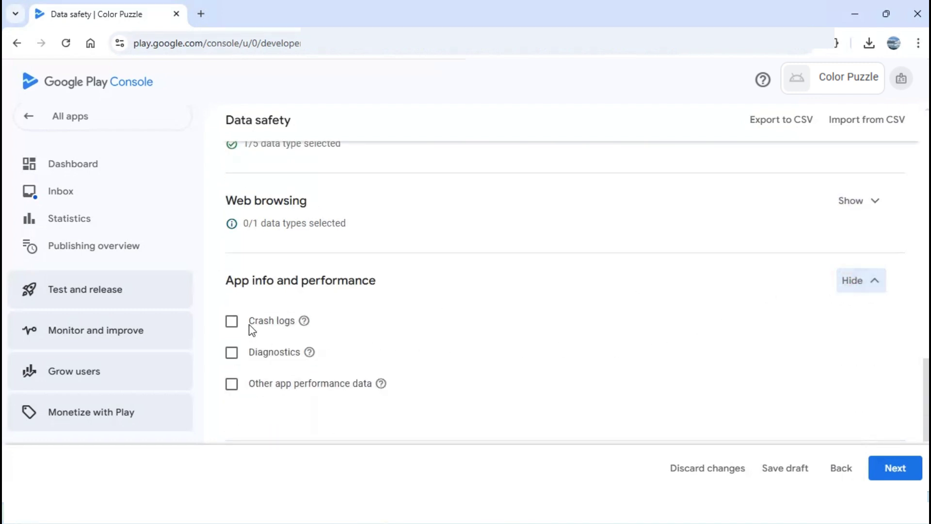
pyautogui.click(232, 322)
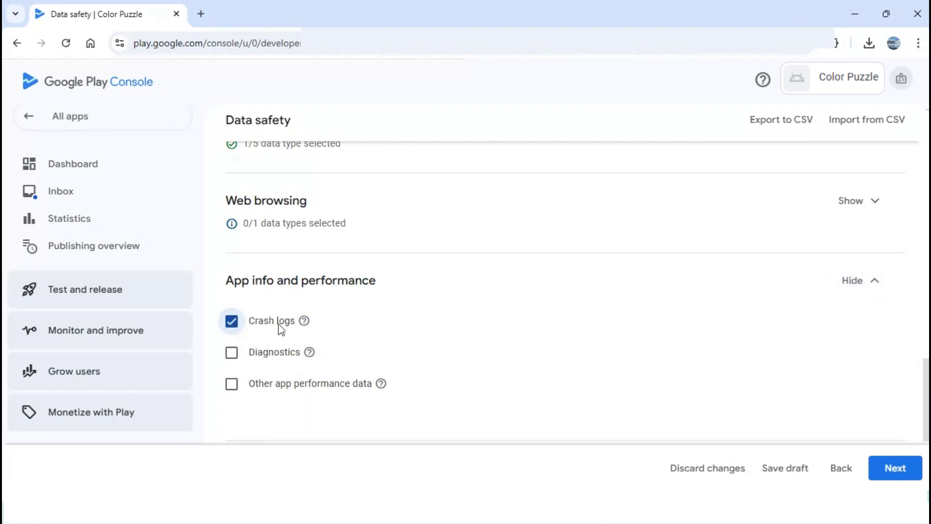
pyautogui.click(230, 322)
pyautogui.click(850, 284)
# - Tick Device or other IDs as collected, then scroll back to the Data types intro
pyautogui.click(859, 364)
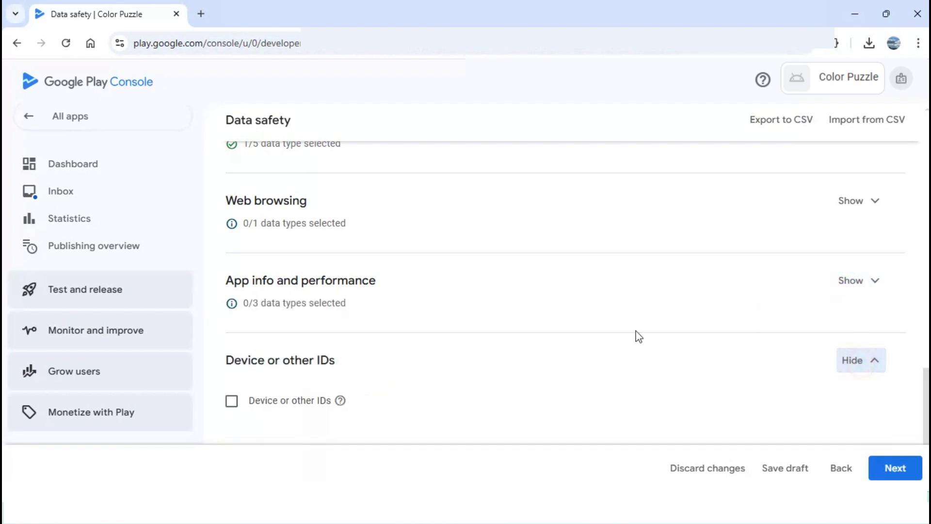
pyautogui.scroll(-1, 533, 335)
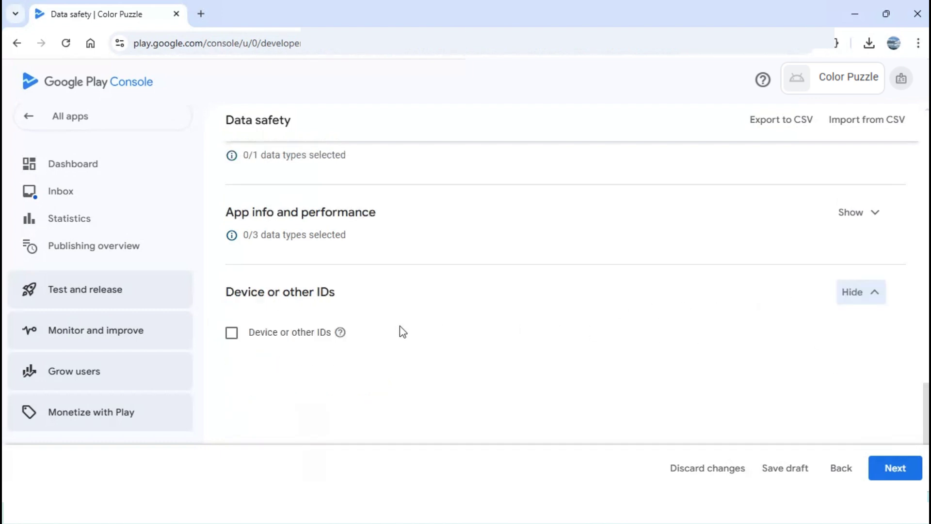
pyautogui.click(230, 335)
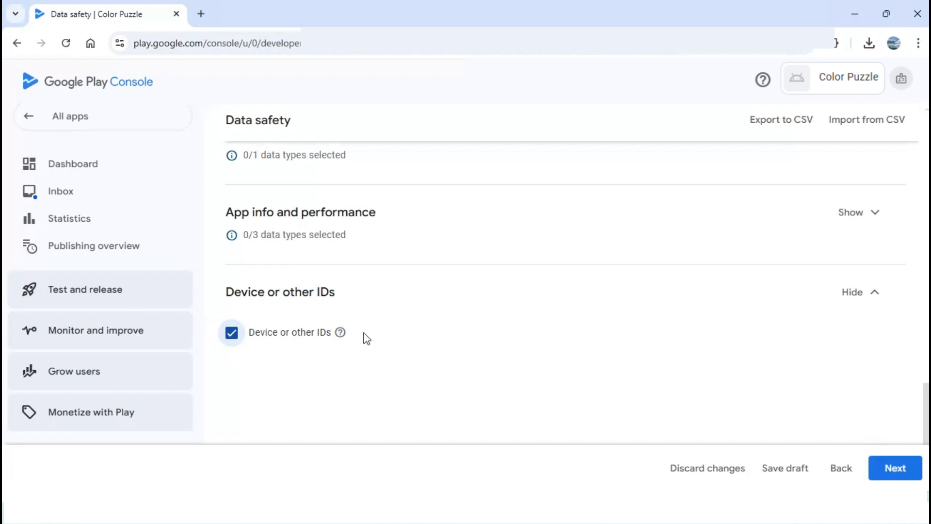
pyautogui.scroll(3, 372, 335)
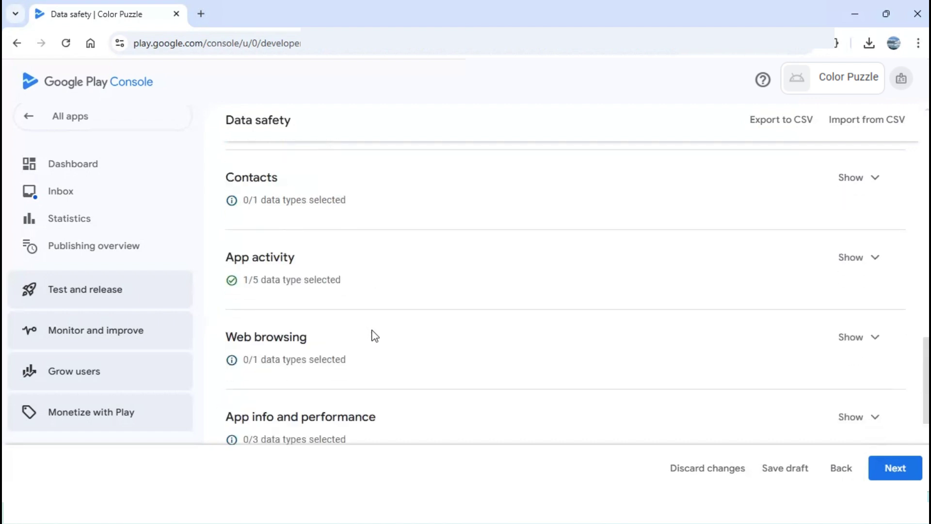
pyautogui.click(868, 266)
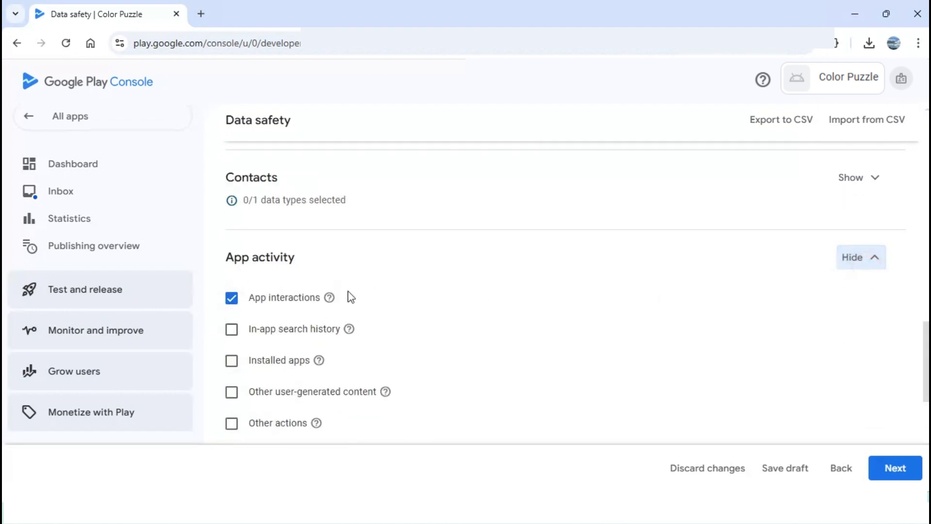
pyautogui.scroll(3, 674, 312)
pyautogui.scroll(5, 674, 311)
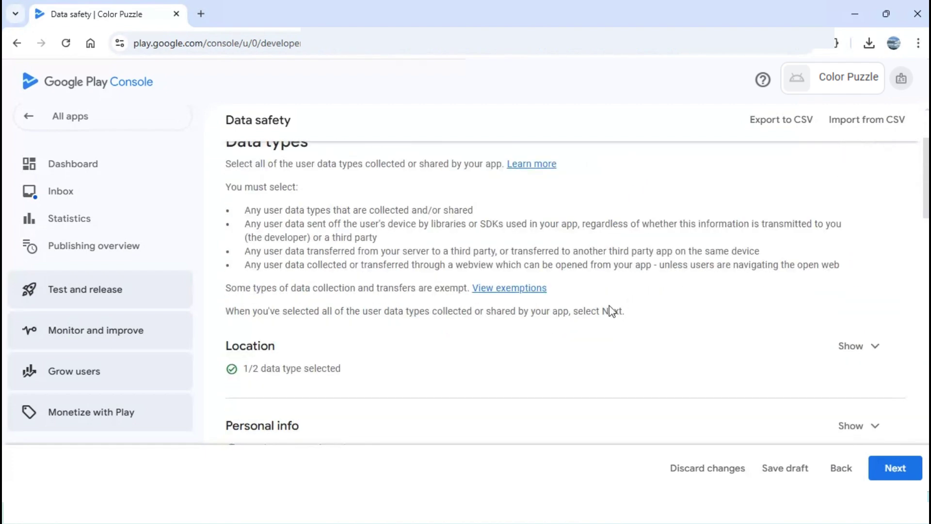
# - Confirm Approximate location is ticked, move to data usage, and start Approximate location's questions
pyautogui.click(853, 345)
pyautogui.scroll(-1, 716, 326)
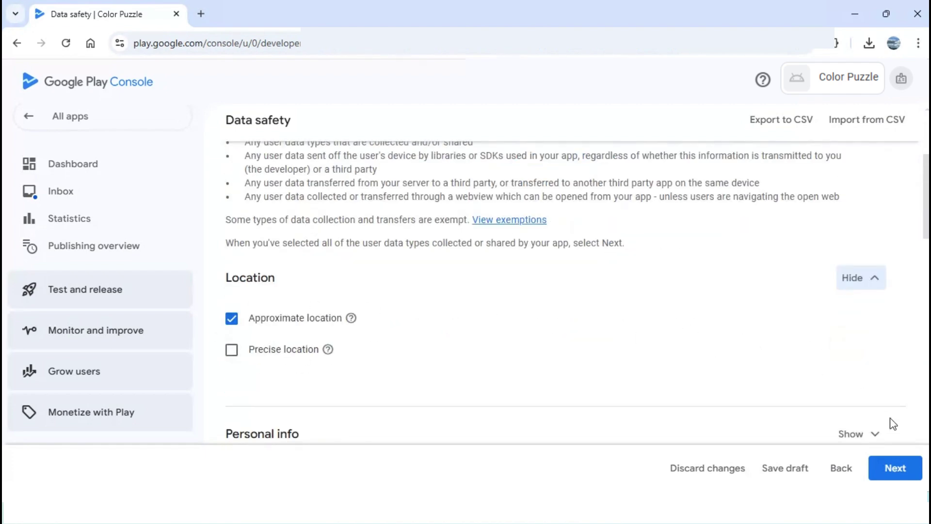
pyautogui.click(894, 468)
pyautogui.scroll(-2, 752, 339)
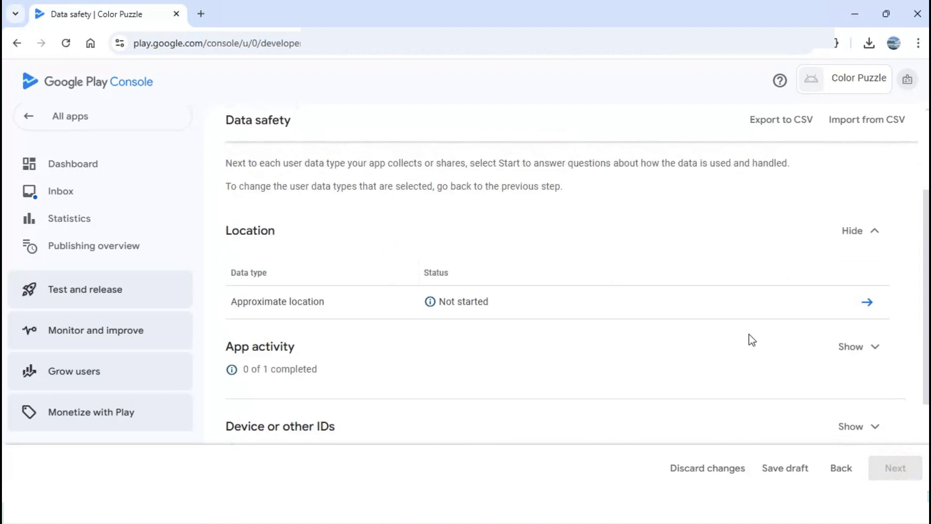
pyautogui.click(867, 301)
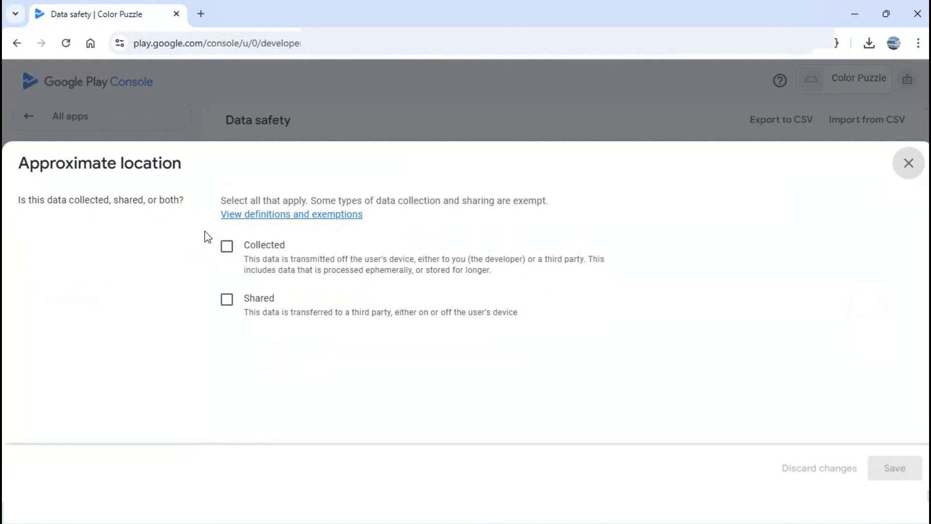
# - Mark approximate location as Collected and Shared, not processed ephemerally, and required
pyautogui.click(228, 247)
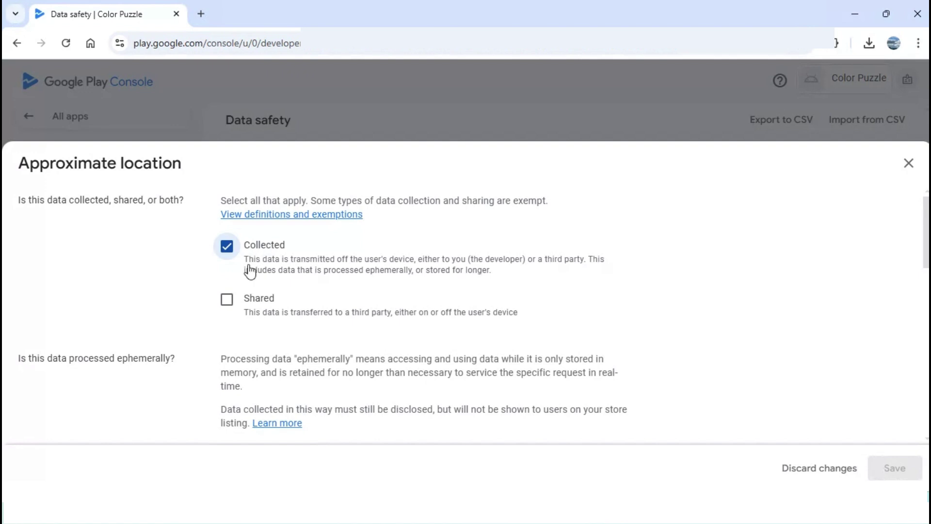
pyautogui.click(228, 298)
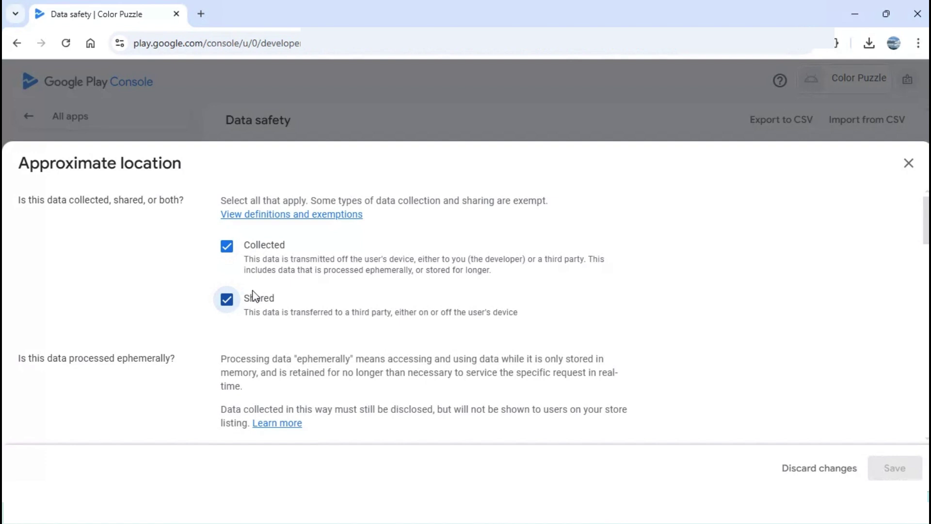
pyautogui.scroll(-3, 149, 275)
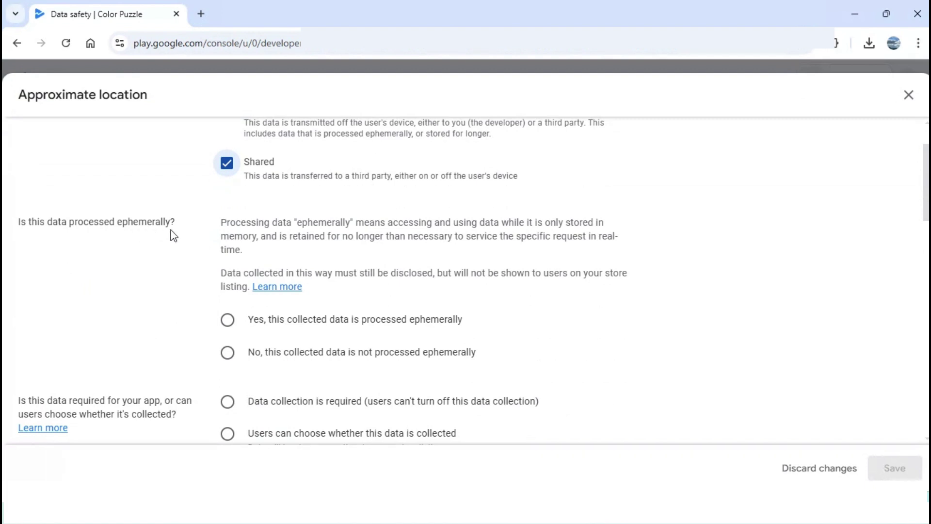
pyautogui.click(229, 353)
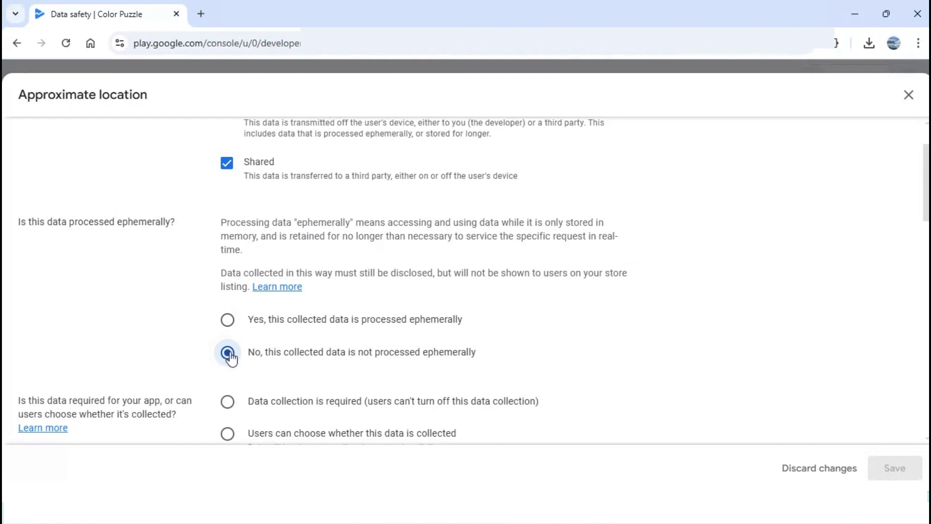
pyautogui.scroll(-3, 228, 349)
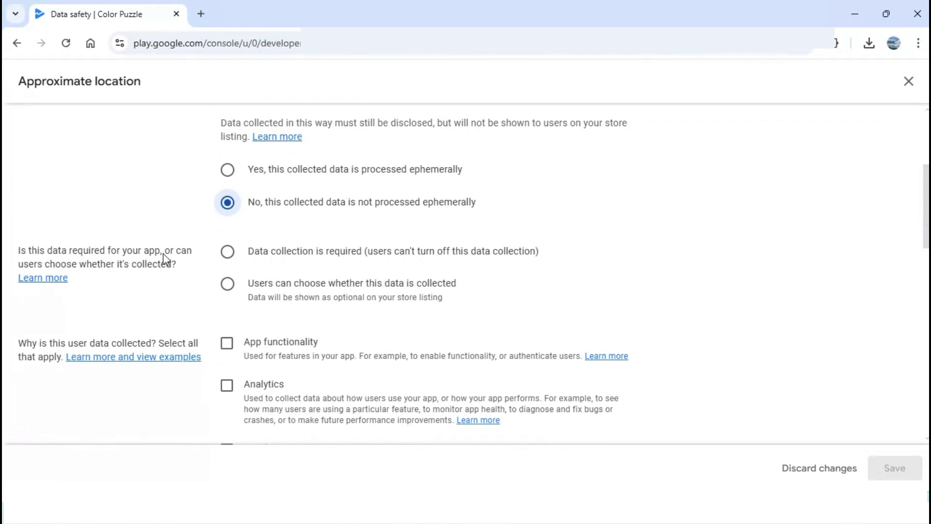
pyautogui.click(231, 256)
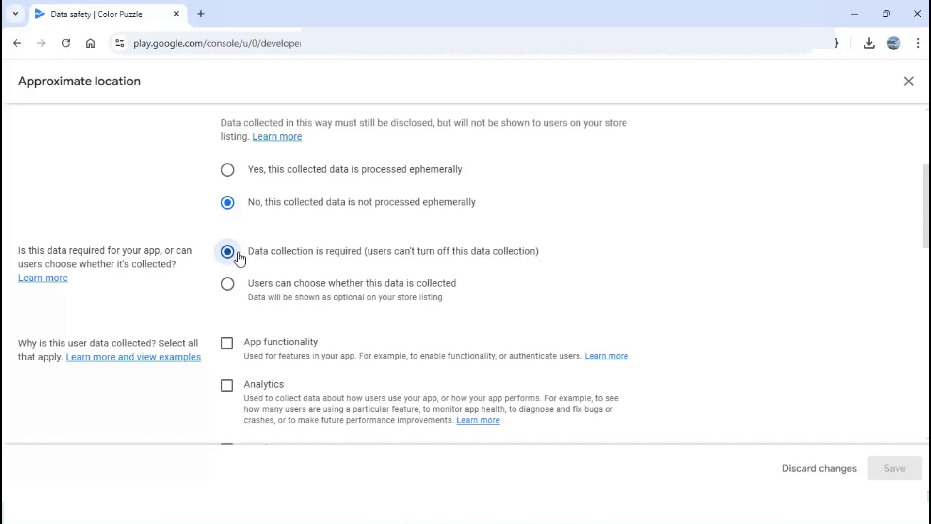
pyautogui.scroll(-3, 374, 227)
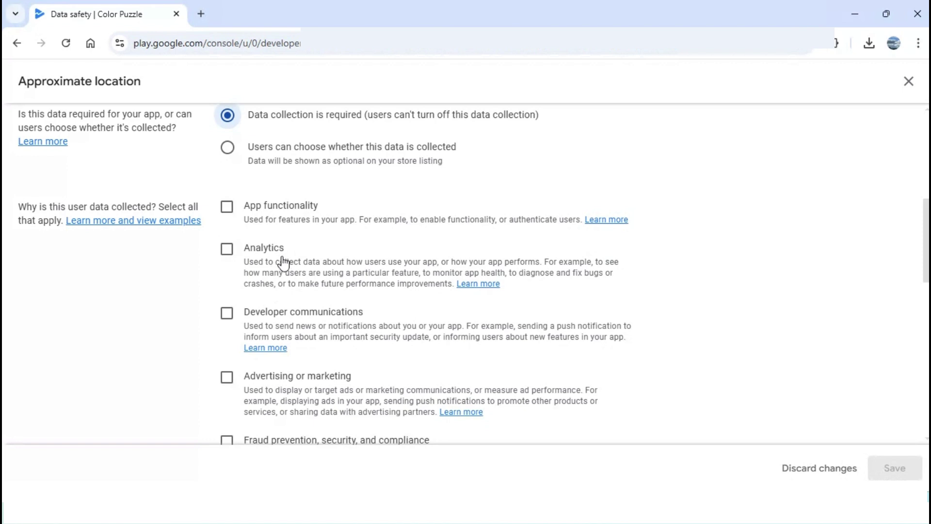
# - Tick Analytics and Advertising or marketing as approximate location's collection purposes
pyautogui.click(227, 253)
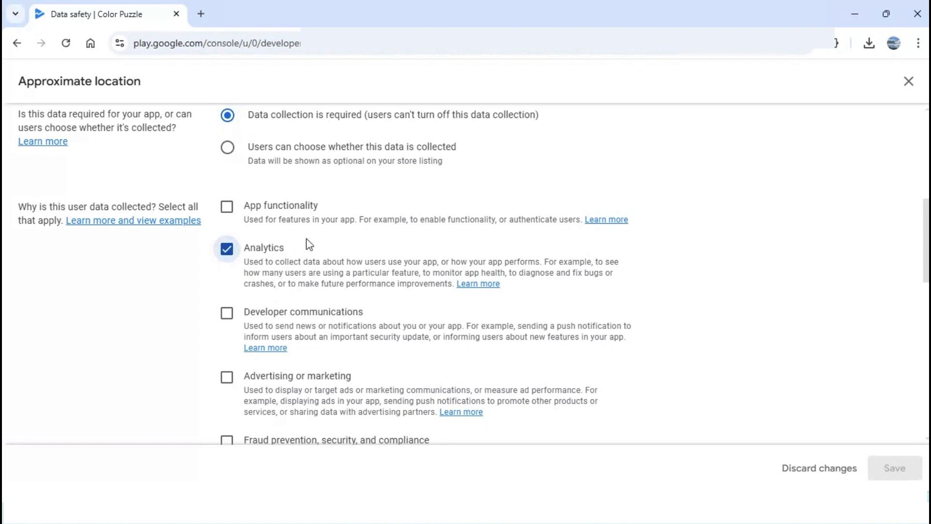
pyautogui.scroll(-1, 305, 243)
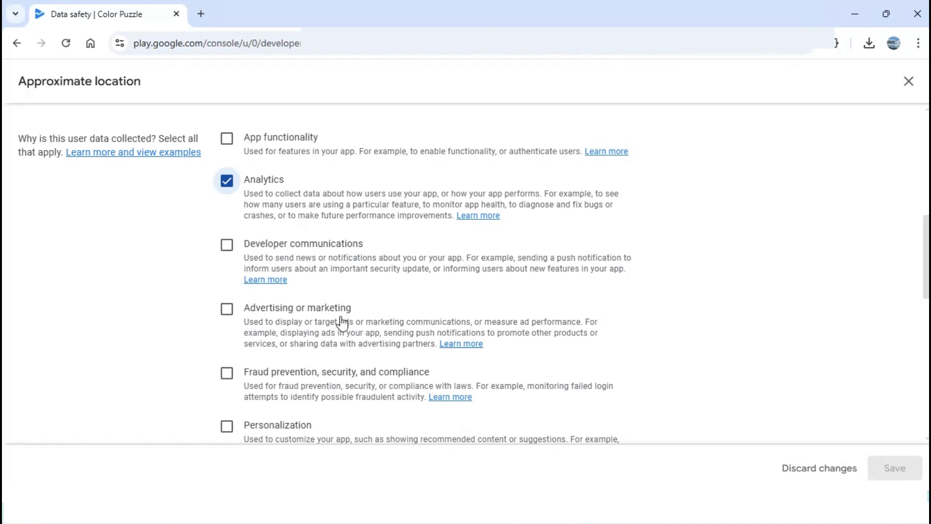
pyautogui.click(227, 309)
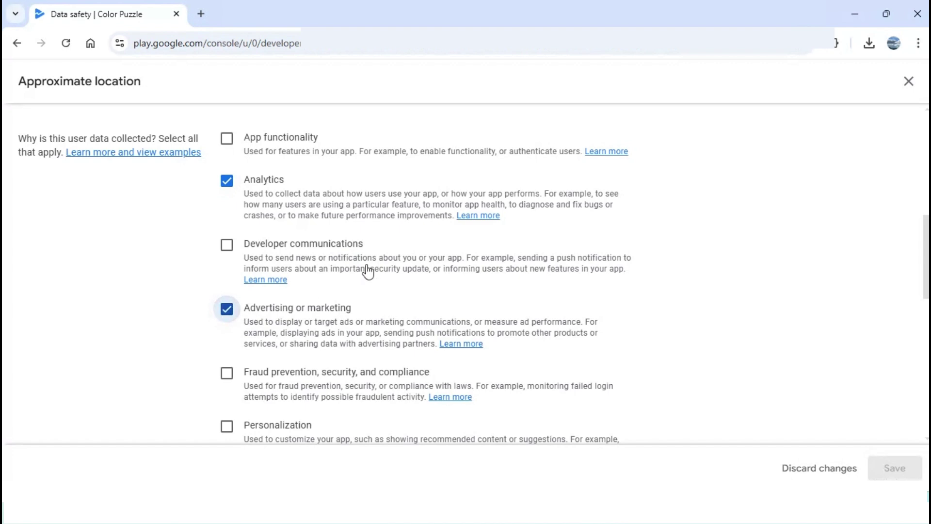
pyautogui.scroll(-3, 375, 264)
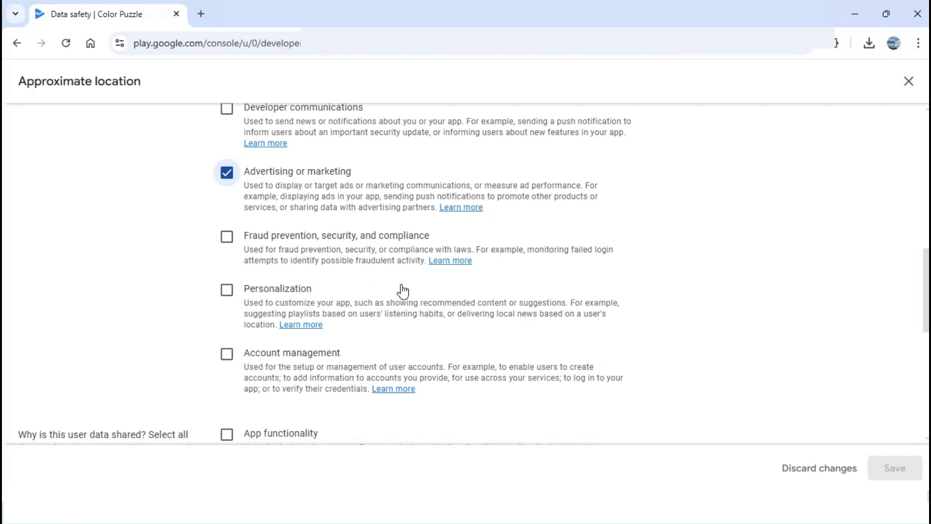
pyautogui.scroll(-2, 403, 289)
# - Tick Analytics and Advertising or marketing as approximate location's sharing purposes
pyautogui.scroll(-1, 392, 277)
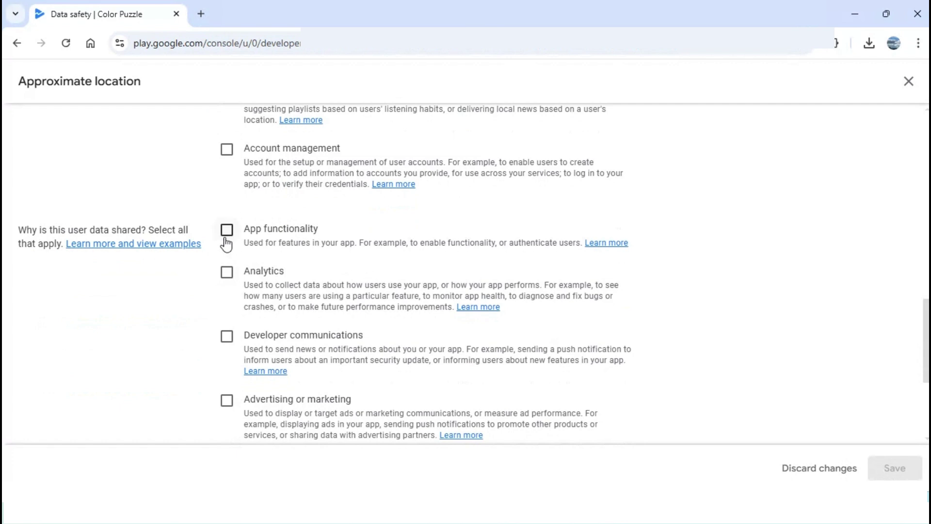
pyautogui.click(227, 273)
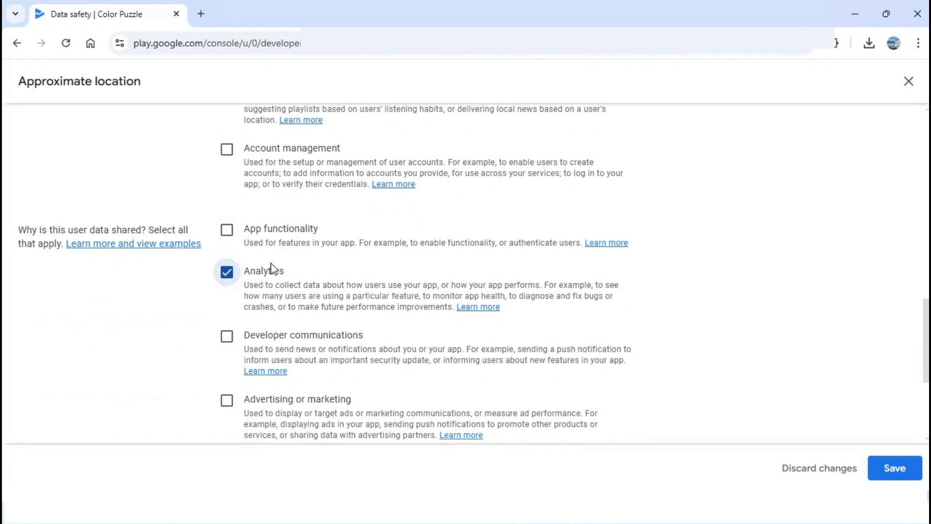
pyautogui.scroll(-1, 271, 268)
pyautogui.scroll(1, 271, 268)
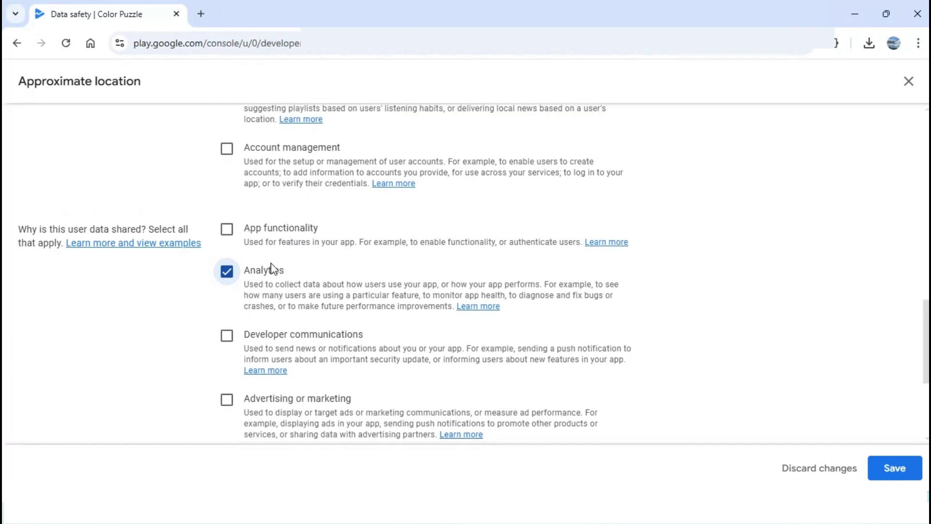
pyautogui.scroll(-1, 272, 267)
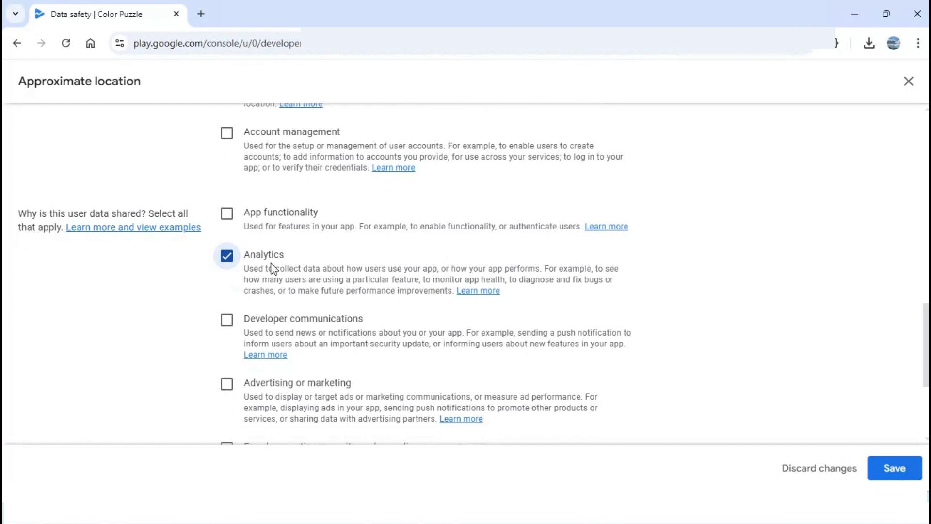
pyautogui.scroll(1, 272, 268)
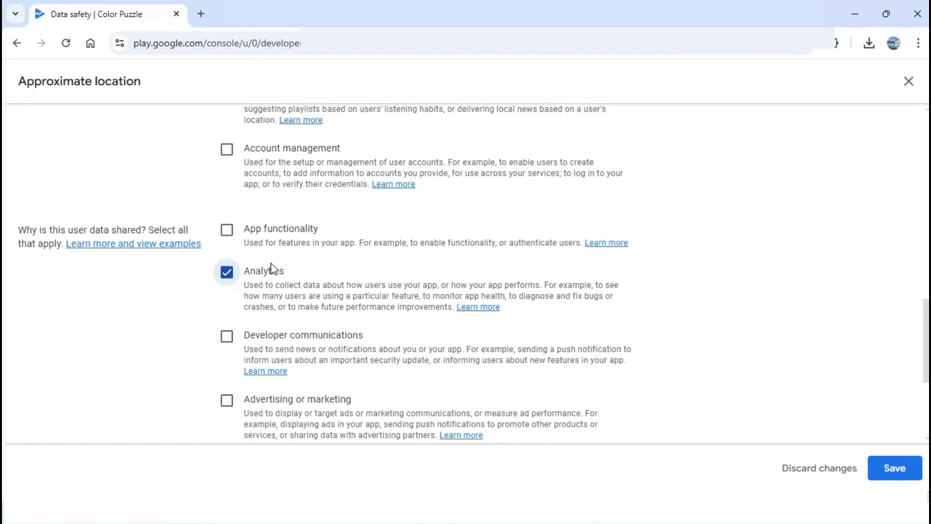
pyautogui.scroll(-1, 271, 268)
pyautogui.scroll(1, 272, 267)
pyautogui.scroll(-2, 272, 267)
pyautogui.scroll(-1, 271, 266)
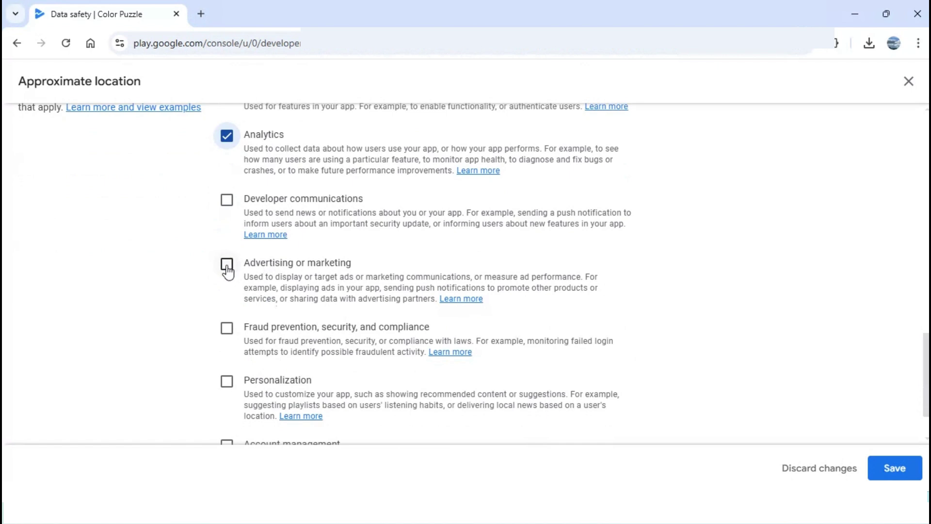
pyautogui.click(227, 266)
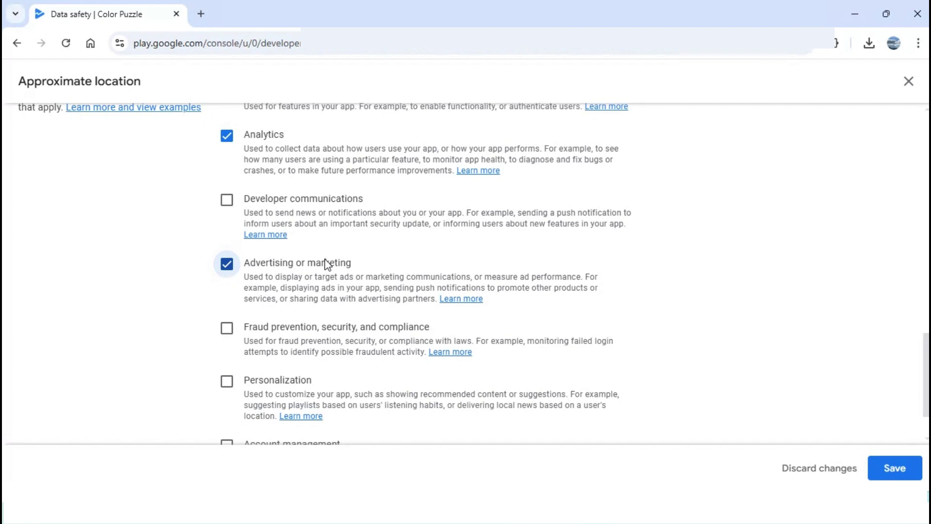
pyautogui.scroll(-1, 326, 264)
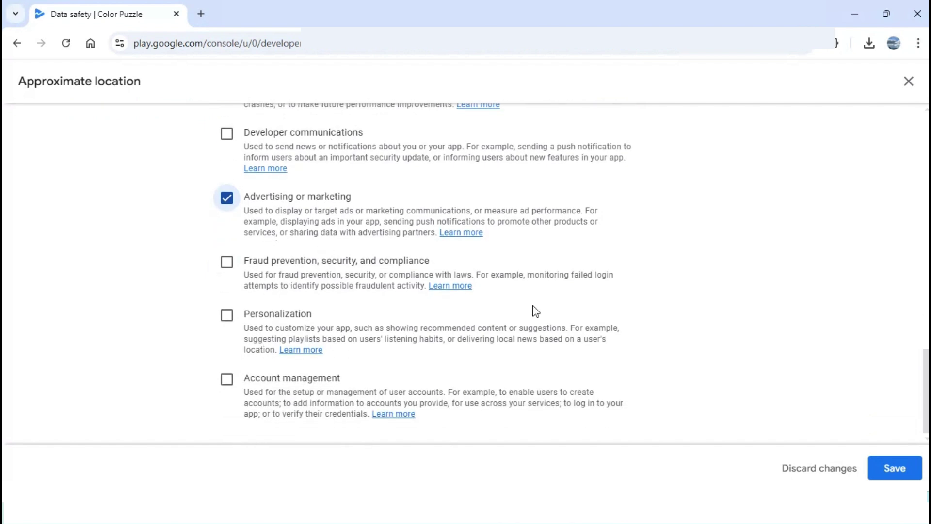
# - Save the approximate location answers and open the App interactions questions under App activity
pyautogui.click(897, 466)
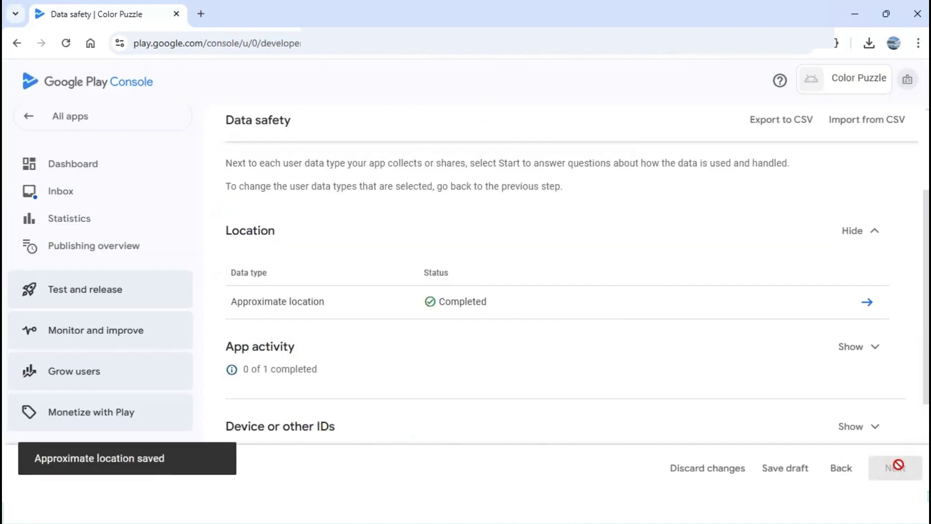
pyautogui.scroll(-1, 742, 326)
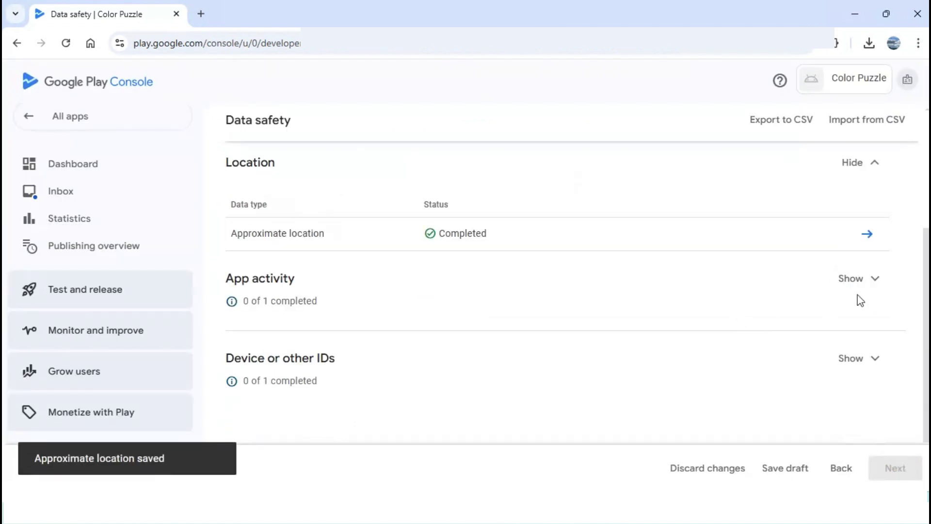
pyautogui.click(860, 281)
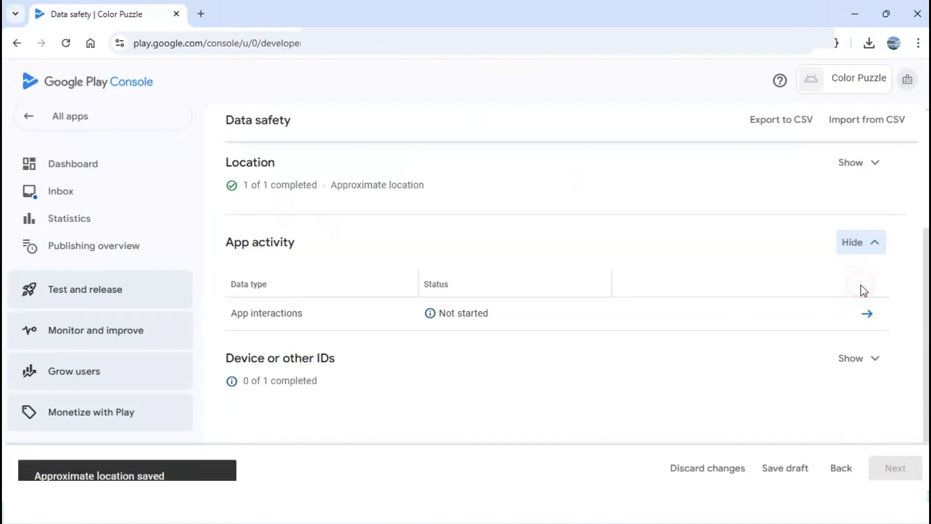
pyautogui.click(864, 317)
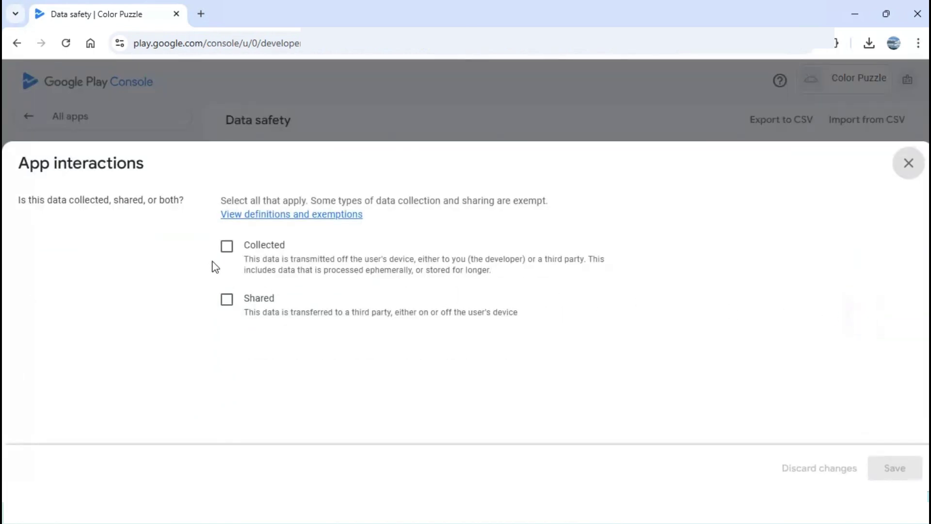
# - Mark App interactions as Collected and Shared, not processed ephemerally, and required
pyautogui.click(226, 246)
pyautogui.click(226, 299)
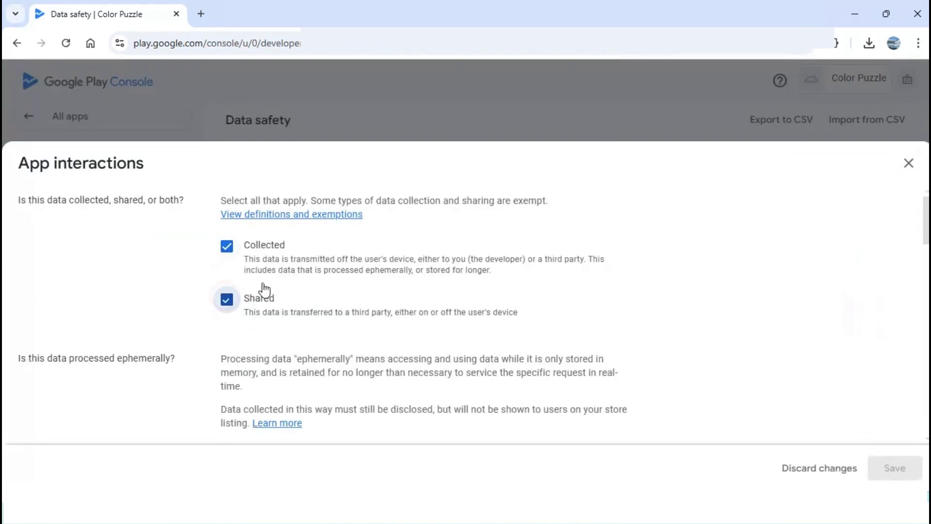
pyautogui.scroll(-5, 282, 287)
pyautogui.click(227, 270)
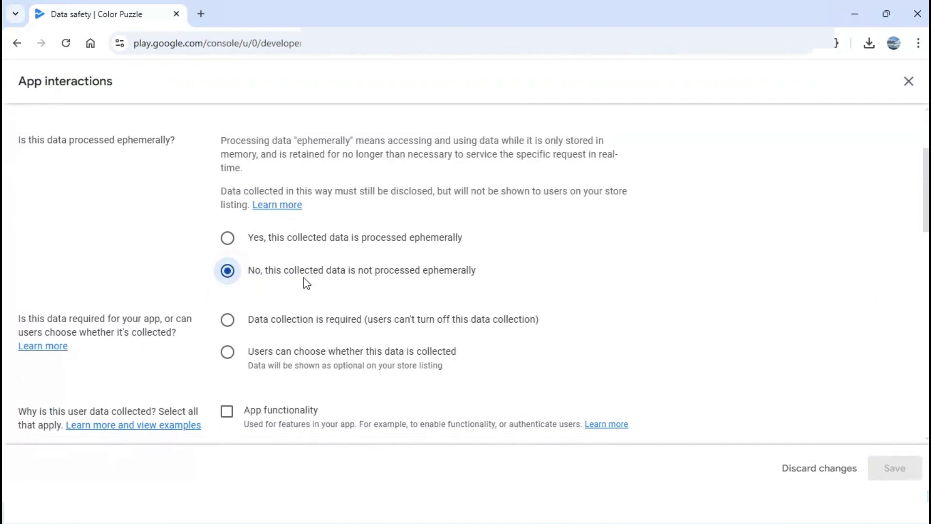
pyautogui.click(228, 320)
pyautogui.scroll(-3, 250, 316)
# - Give Analytics and Advertising or marketing as App interactions' collection and sharing purposes, and save
pyautogui.click(227, 317)
pyautogui.scroll(-2, 240, 312)
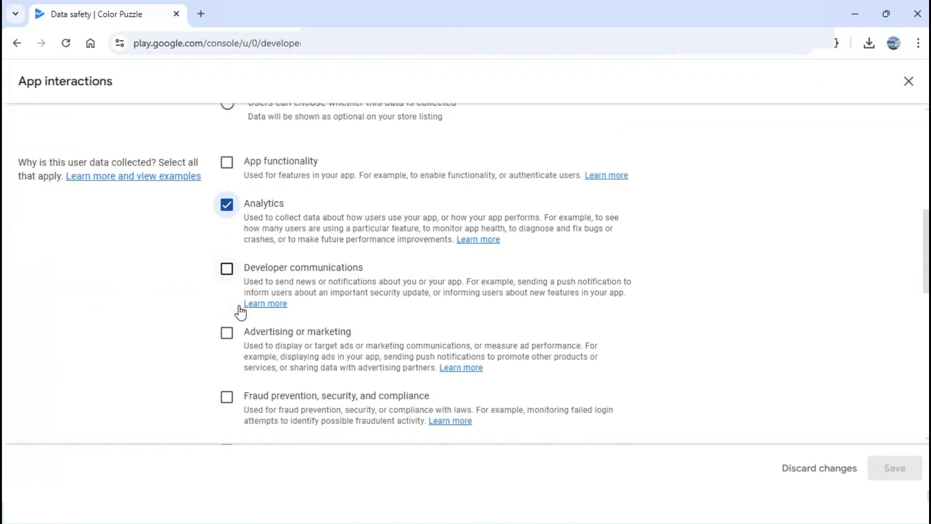
pyautogui.scroll(-1, 241, 313)
pyautogui.click(226, 309)
pyautogui.scroll(-5, 245, 312)
pyautogui.click(226, 340)
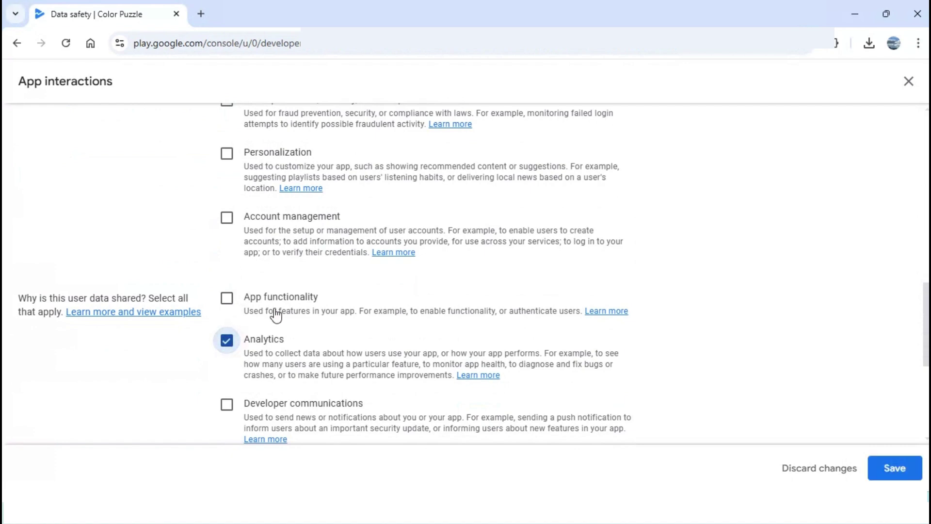
pyautogui.scroll(-4, 276, 315)
pyautogui.click(229, 266)
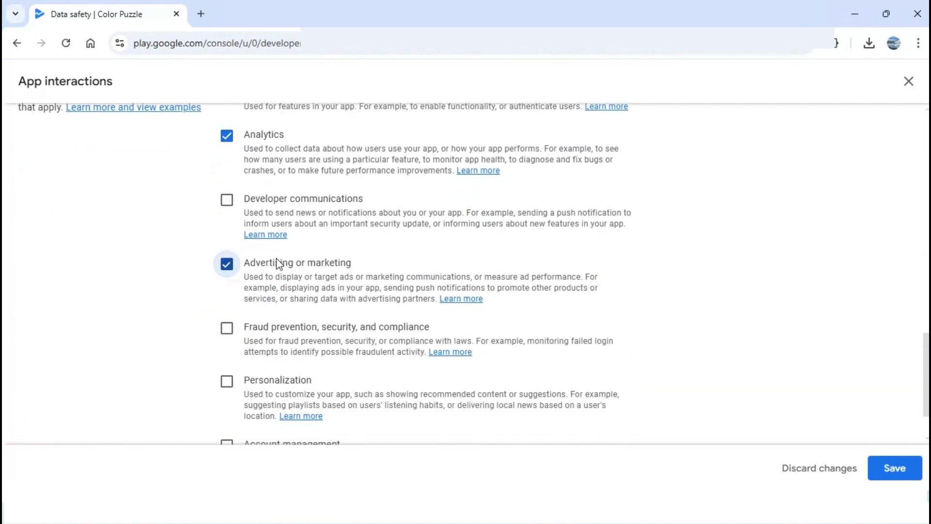
pyautogui.click(877, 471)
pyautogui.click(852, 359)
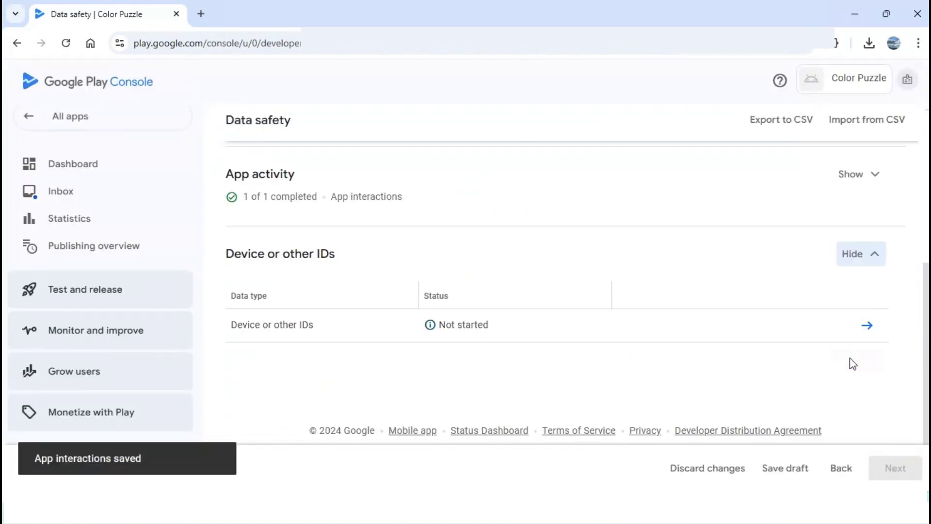
# - Mark Device or other IDs as collected and shared, not processed ephemerally, and required
pyautogui.click(865, 326)
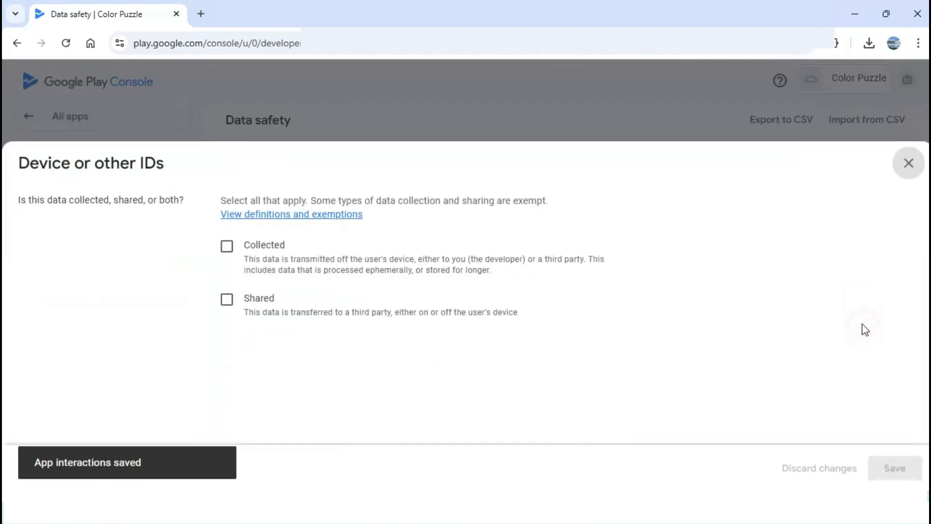
pyautogui.click(237, 252)
pyautogui.click(228, 303)
pyautogui.scroll(-2, 341, 281)
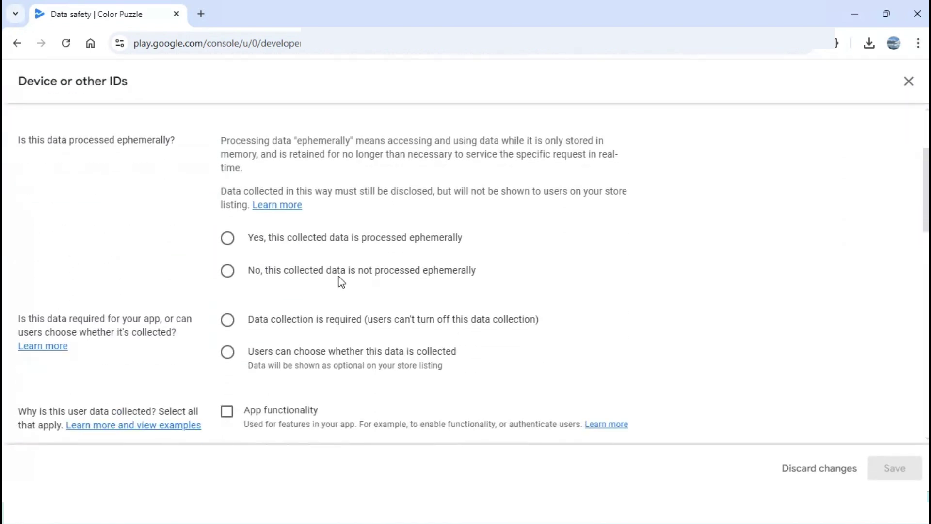
pyautogui.click(228, 271)
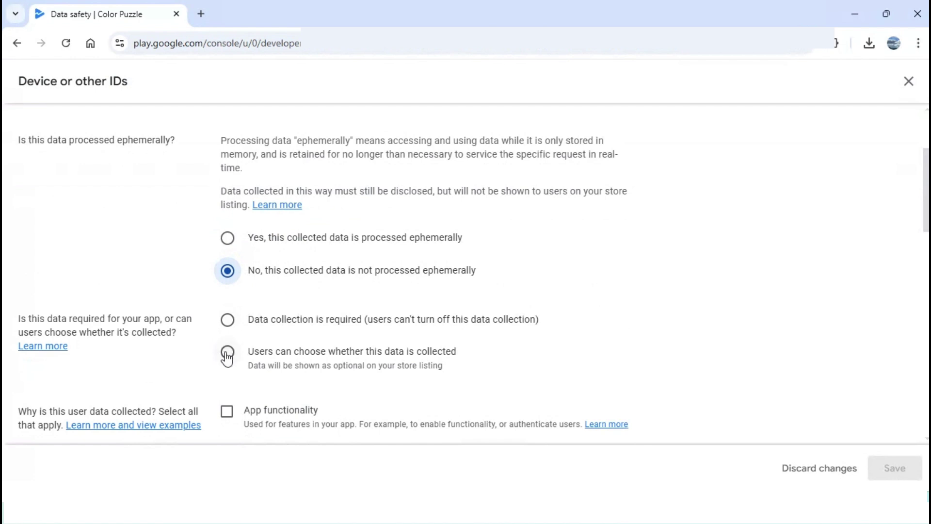
pyautogui.click(232, 322)
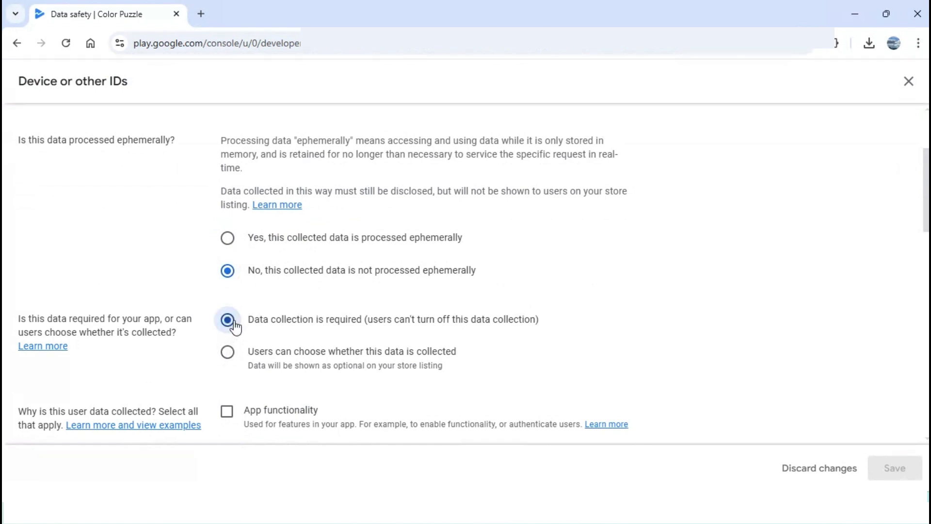
# - Choose Analytics and Advertising or marketing as both collection and sharing purposes, then save
pyautogui.scroll(-4, 271, 320)
pyautogui.click(226, 249)
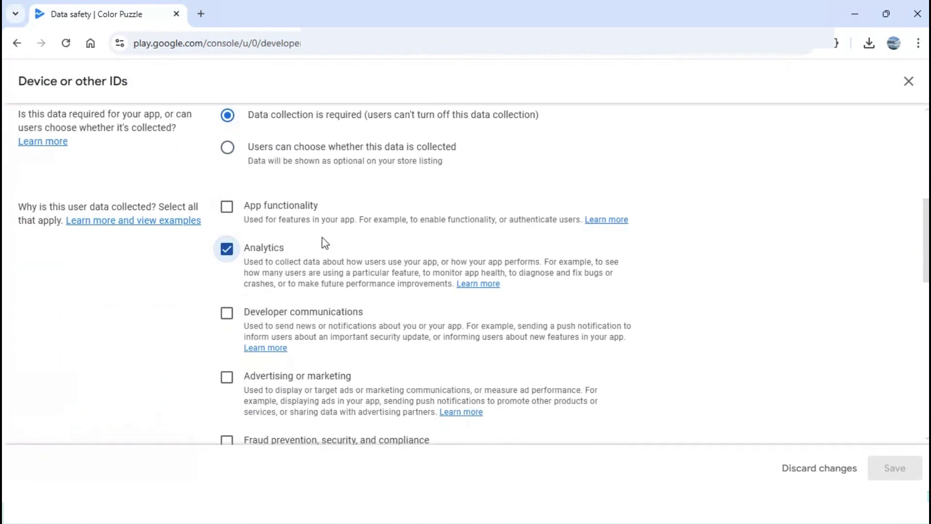
pyautogui.scroll(-2, 271, 281)
pyautogui.click(226, 306)
pyautogui.scroll(-1, 368, 310)
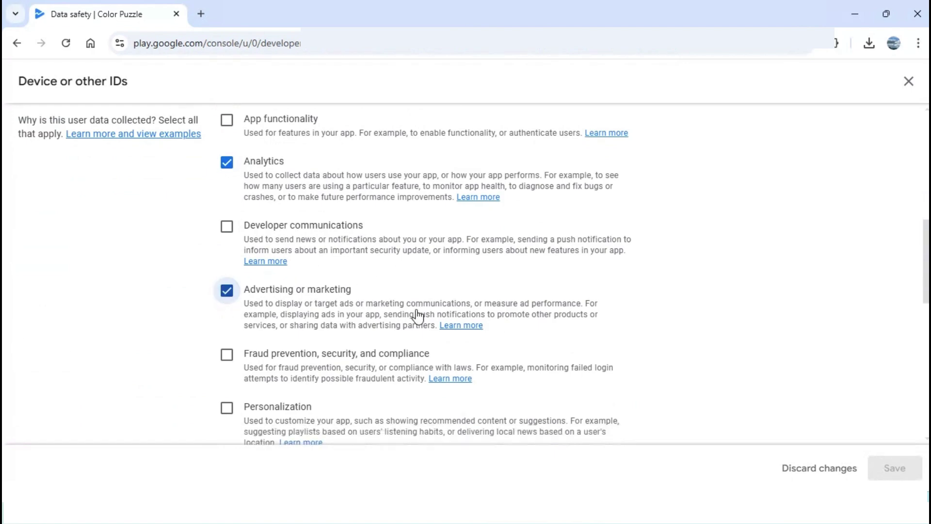
pyautogui.scroll(-3, 519, 319)
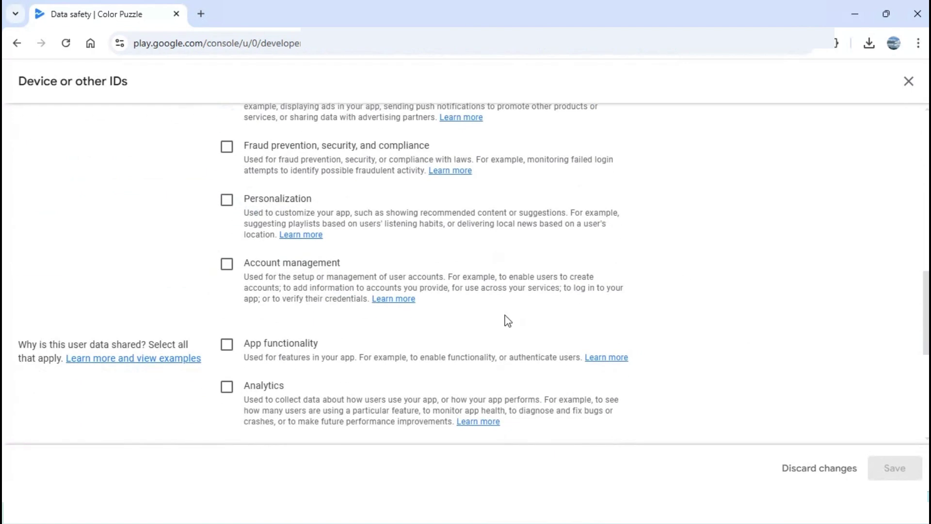
pyautogui.click(226, 339)
pyautogui.scroll(-4, 285, 318)
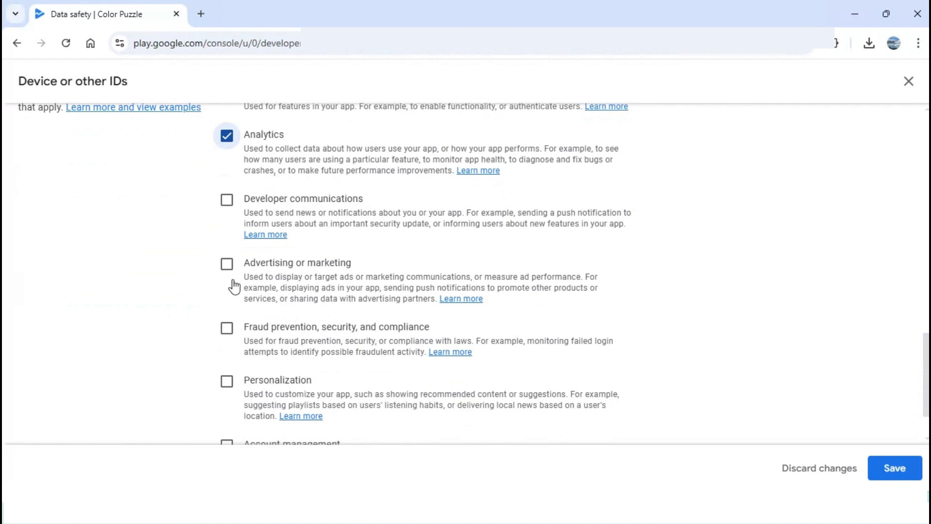
pyautogui.click(226, 264)
pyautogui.scroll(-1, 630, 325)
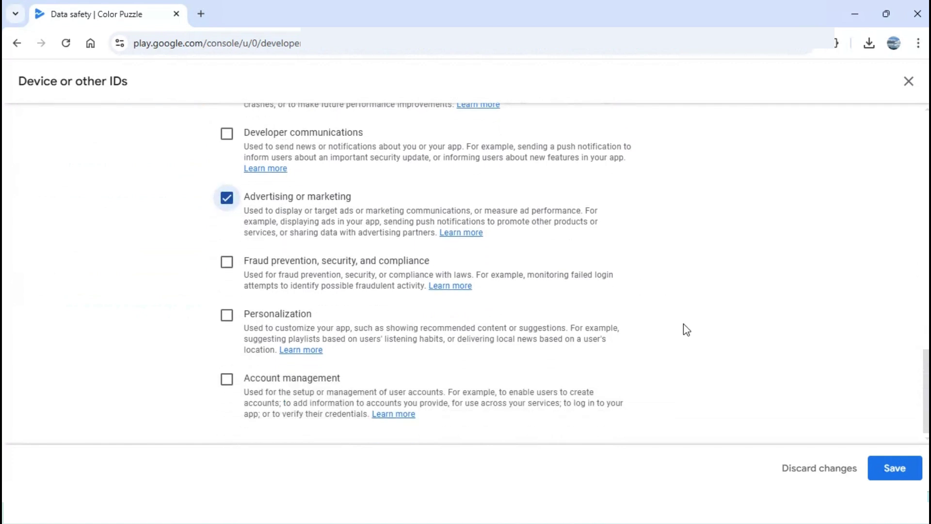
pyautogui.click(890, 468)
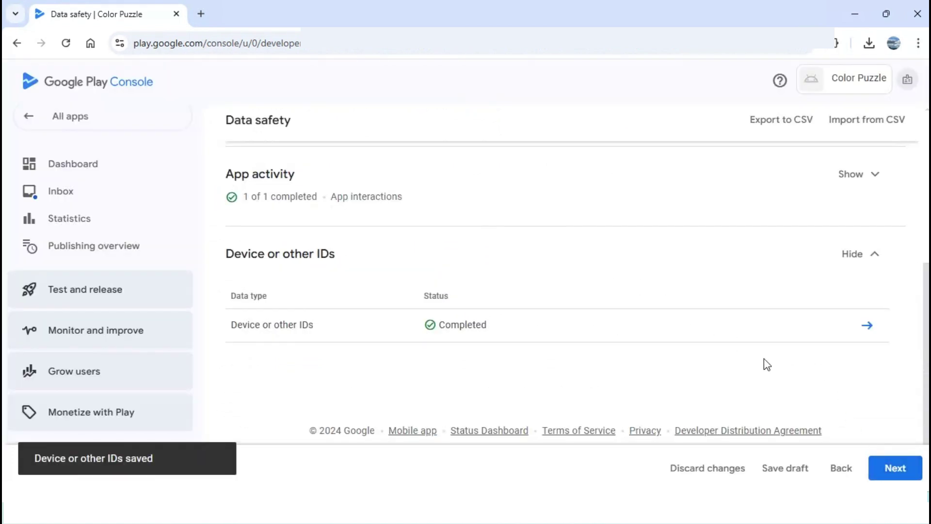
# - Advance to step 5 Preview and scroll through the store listing's shared and collected data summary
pyautogui.click(910, 469)
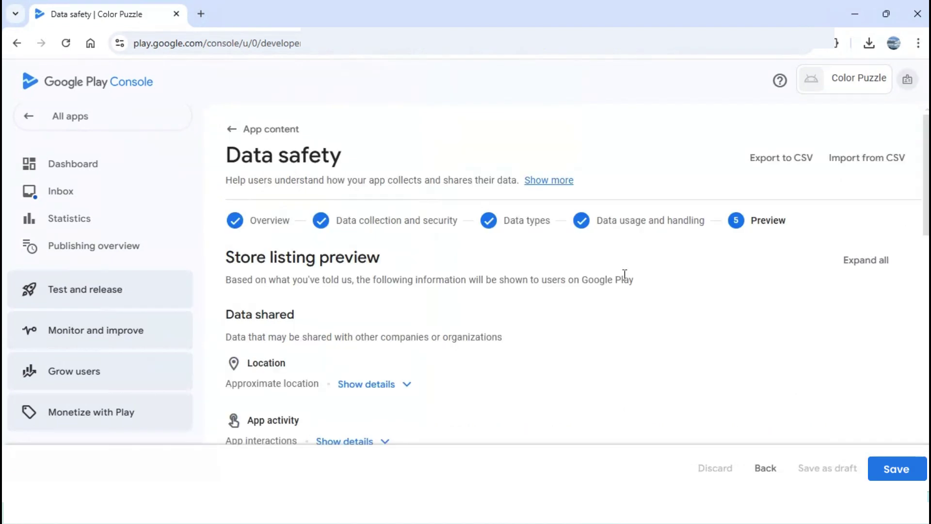
pyautogui.scroll(-1, 626, 281)
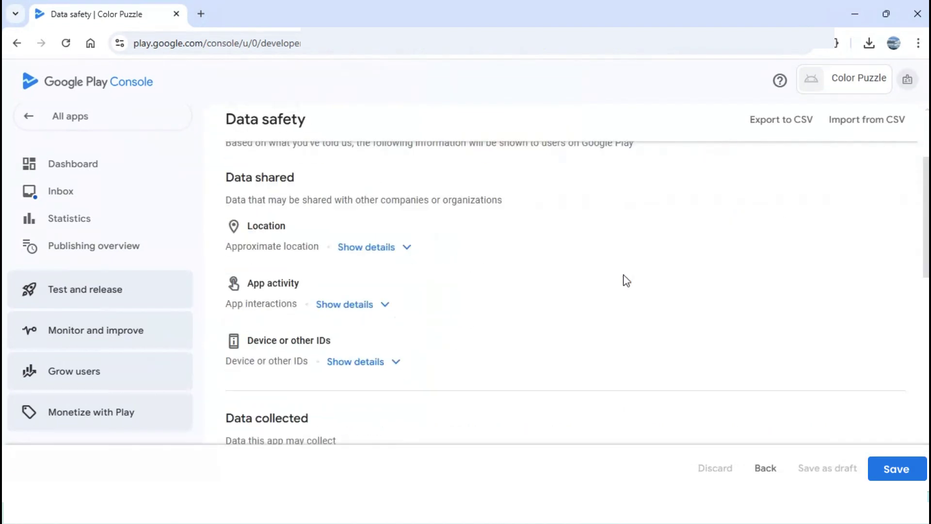
pyautogui.scroll(-1, 626, 280)
pyautogui.scroll(-2, 626, 280)
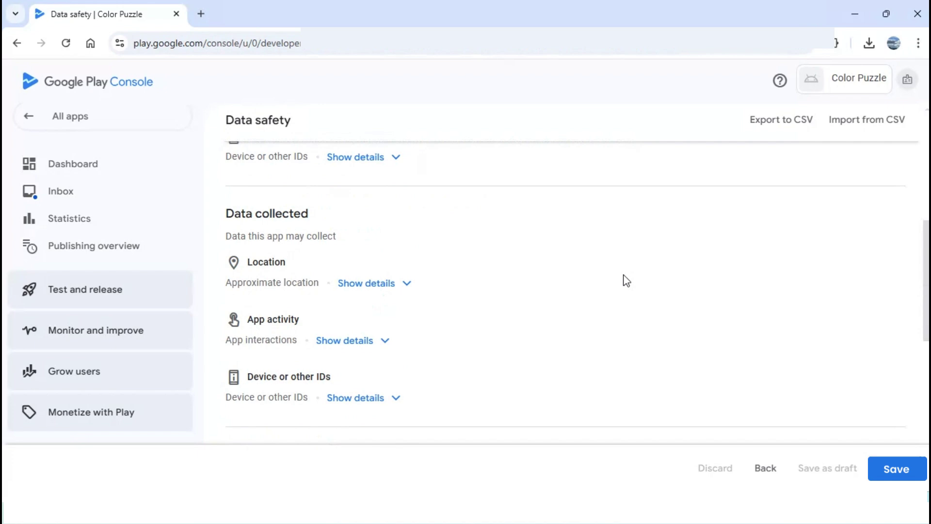
pyautogui.scroll(-3, 626, 280)
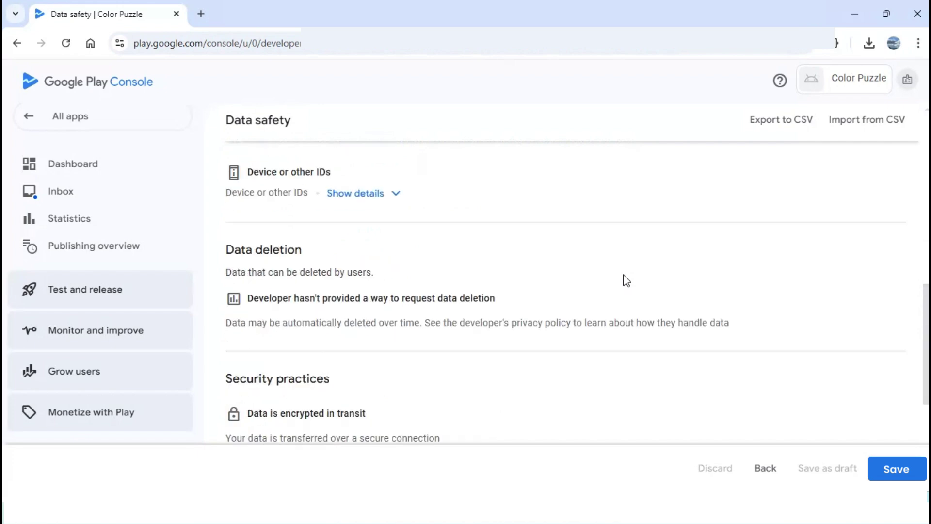
pyautogui.scroll(-2, 626, 280)
pyautogui.scroll(-1, 626, 280)
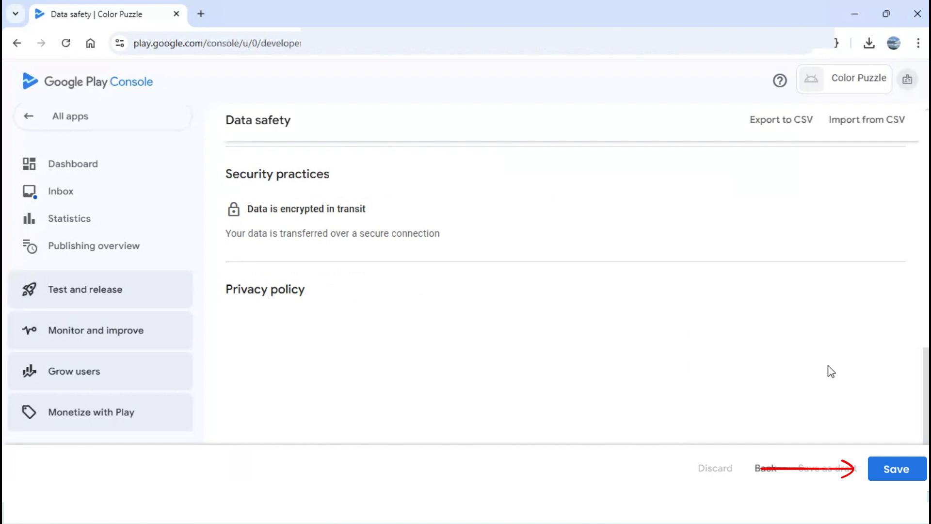
pyautogui.scroll(6, 827, 370)
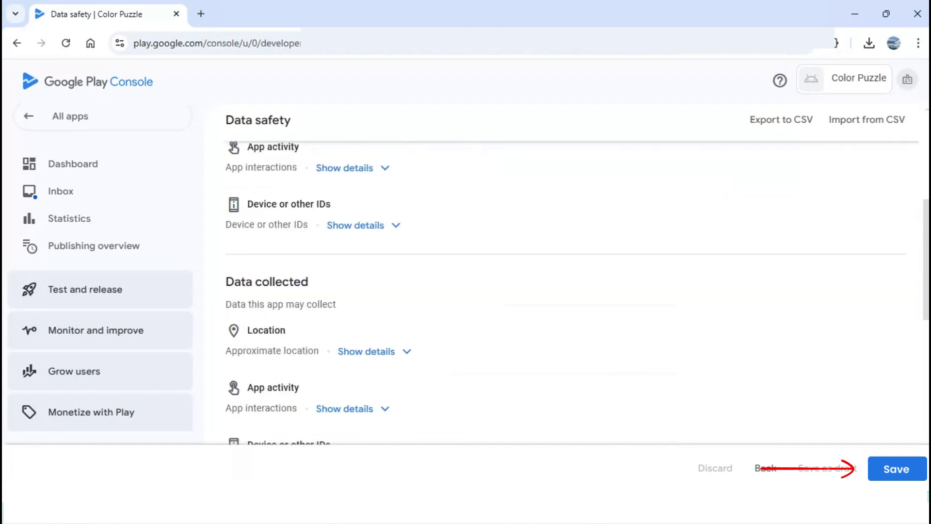